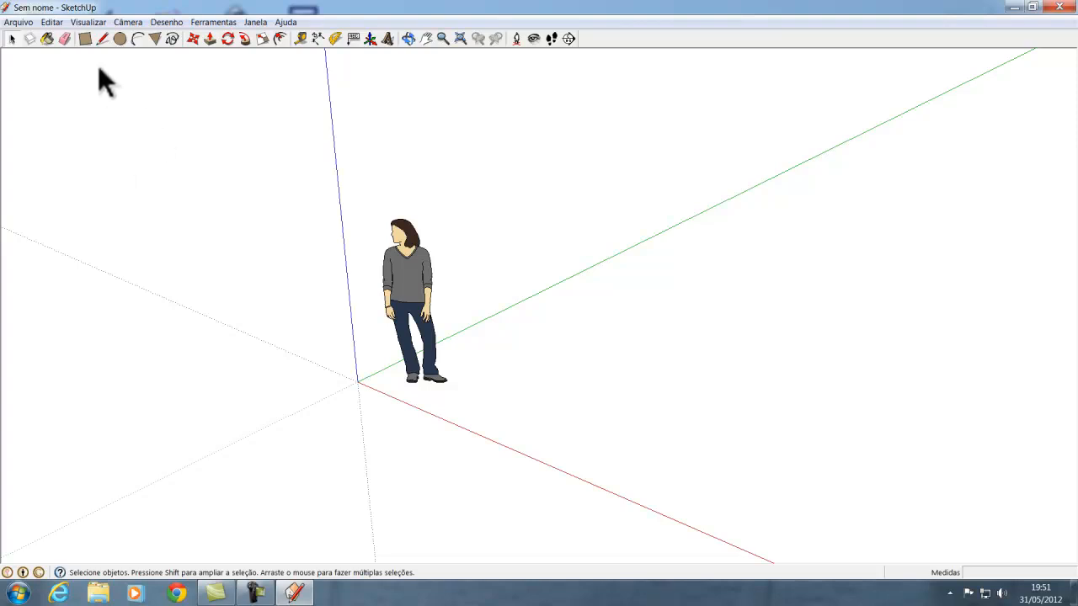
Show the Camadas (layers) toolbar
left_click(88, 23)
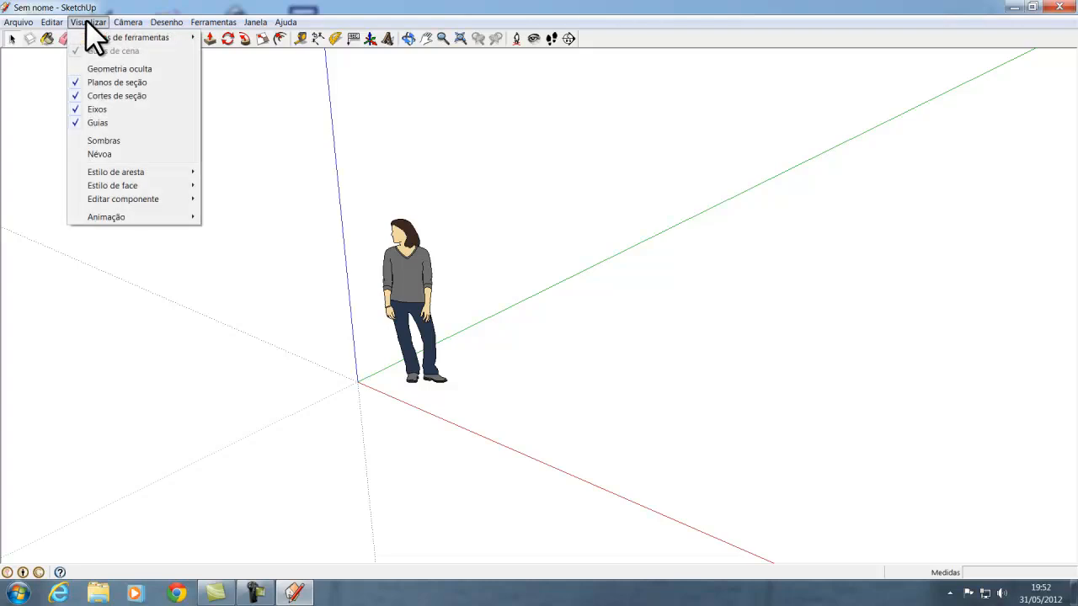
mouse_move(96, 36)
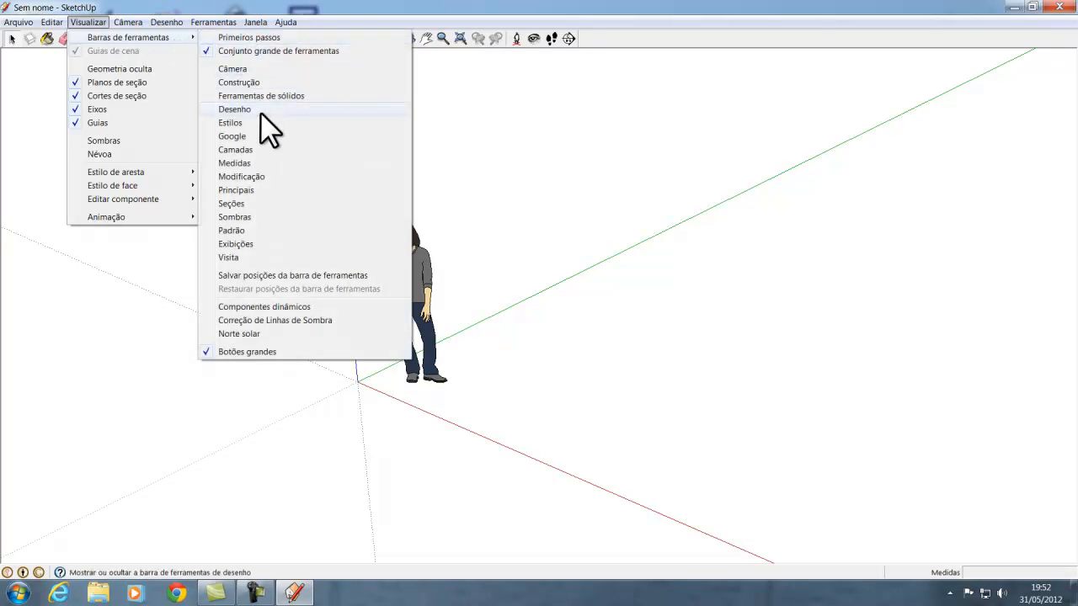
left_click(235, 149)
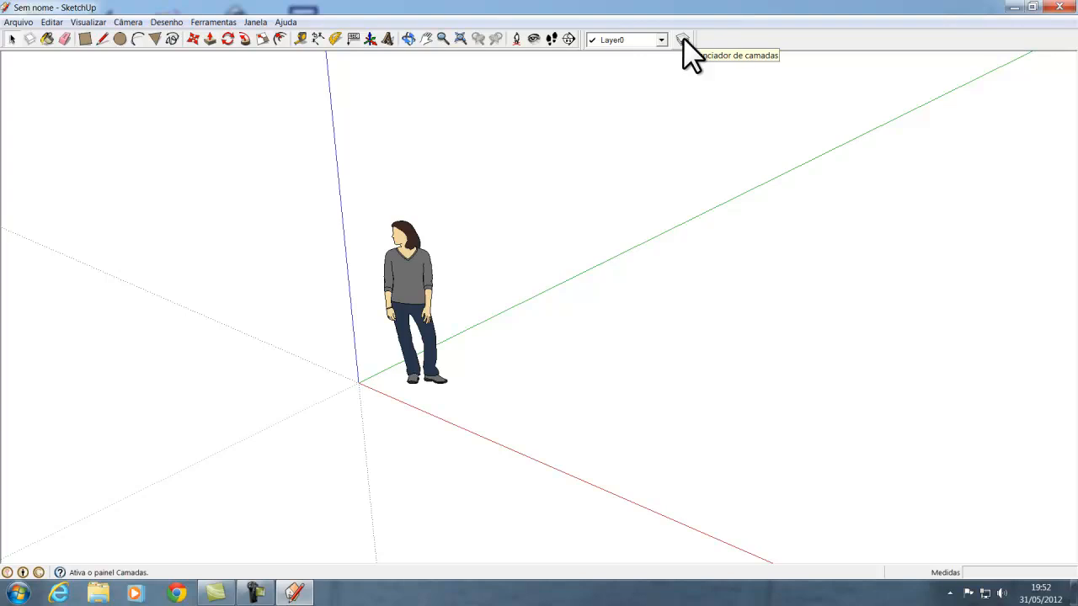
Open the Camadas window and reduce its height slightly
left_click(255, 23)
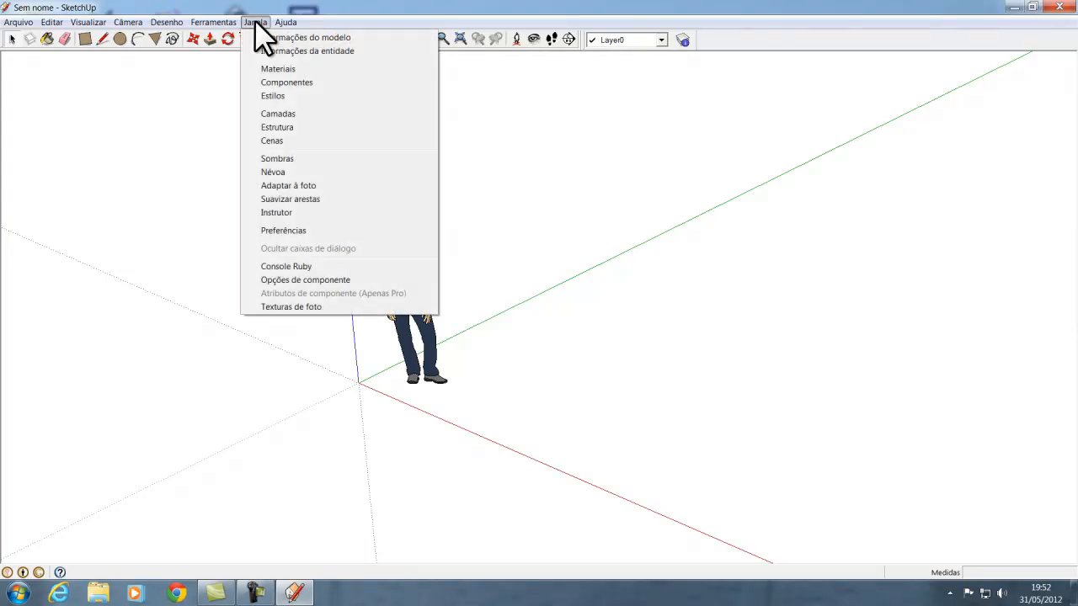
left_click(278, 113)
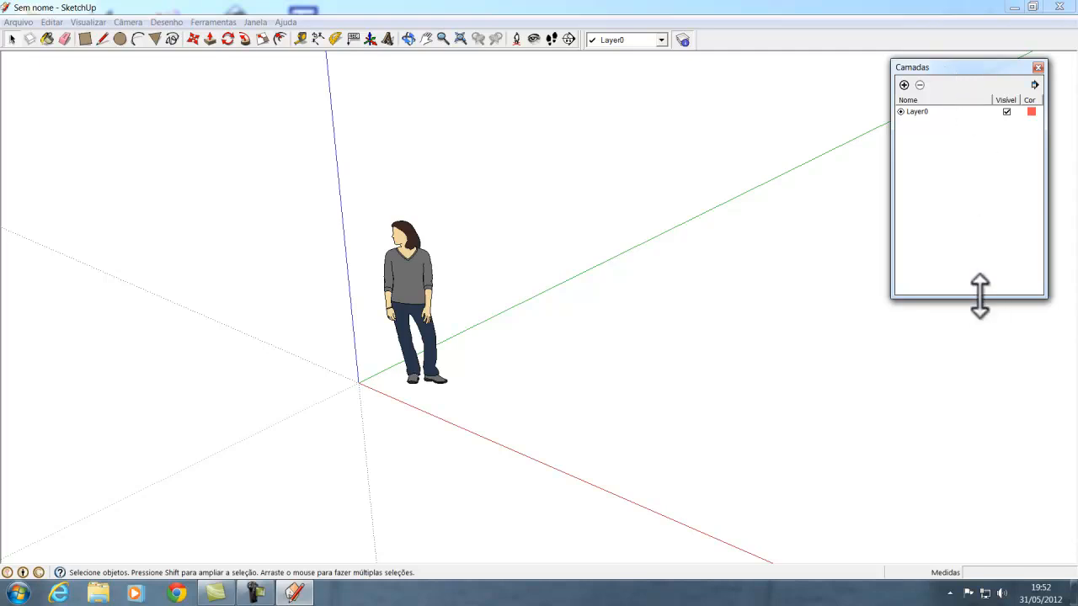
left_click_drag(979, 295, 992, 278)
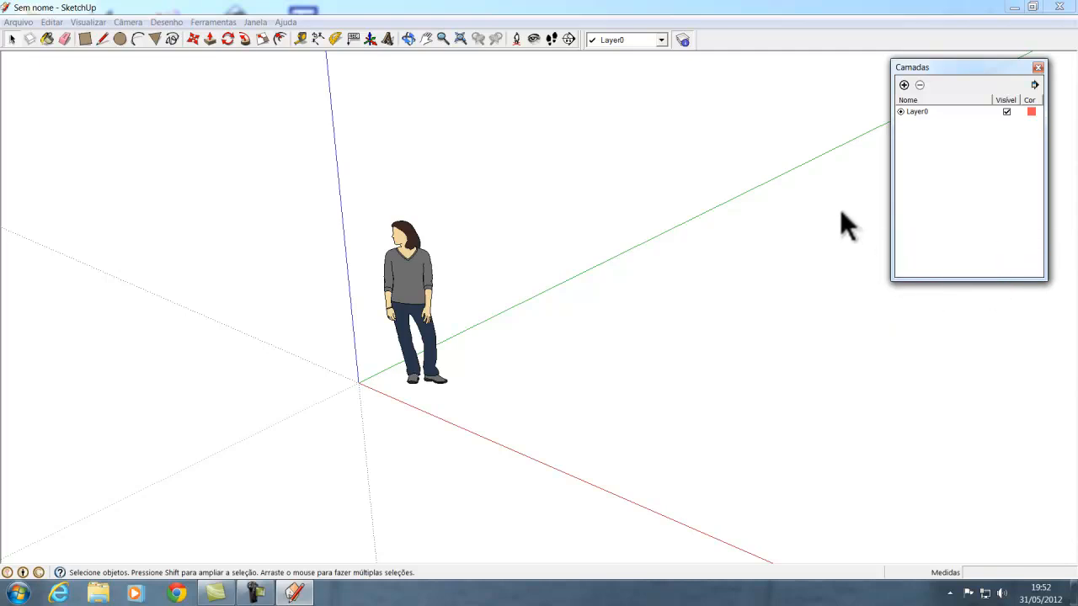
Hide and reshow the Camadas window twice with the layer manager command
left_click(683, 41)
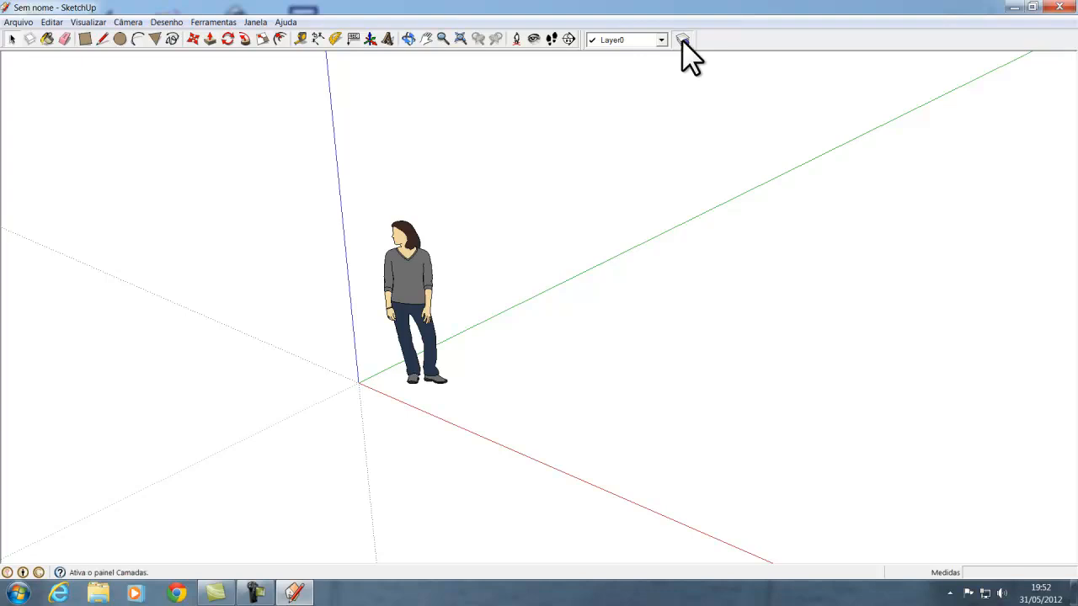
left_click(682, 41)
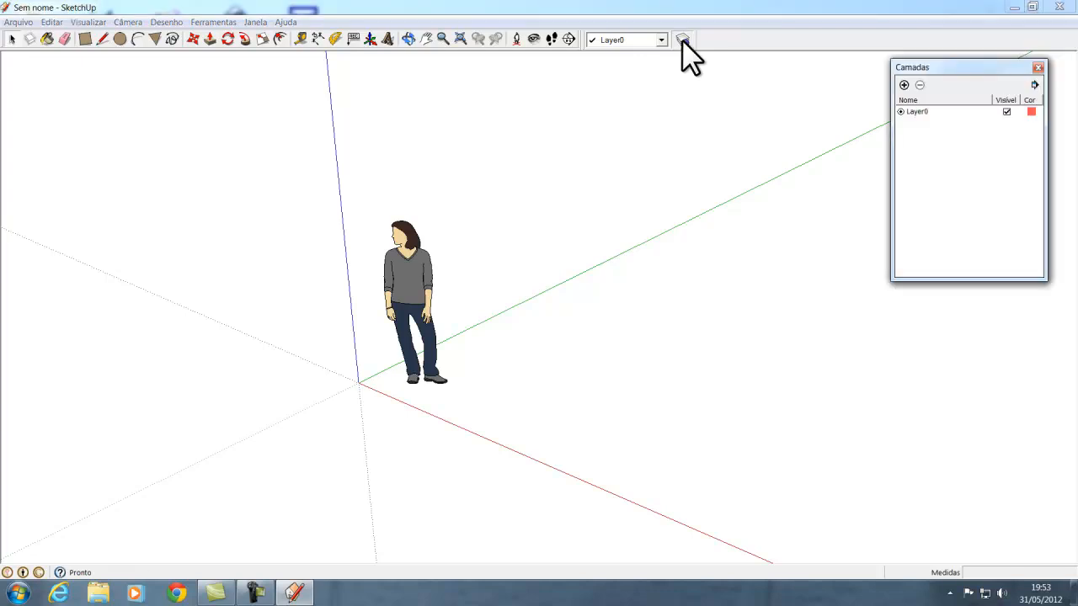
left_click(683, 41)
left_click(683, 41)
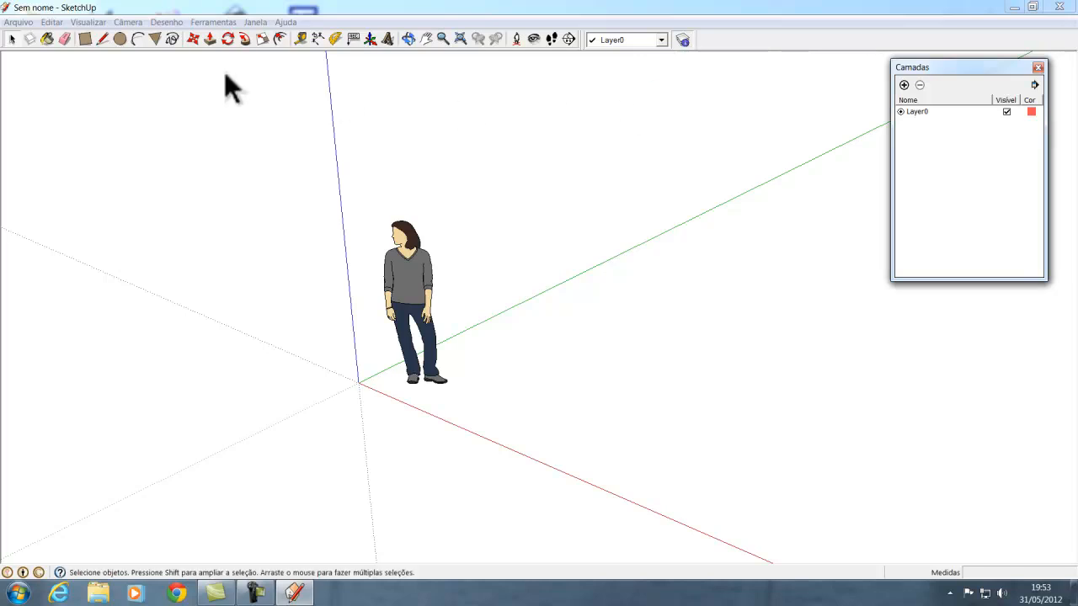
Open the entity information window and align it level with the Camadas window
left_click(249, 21)
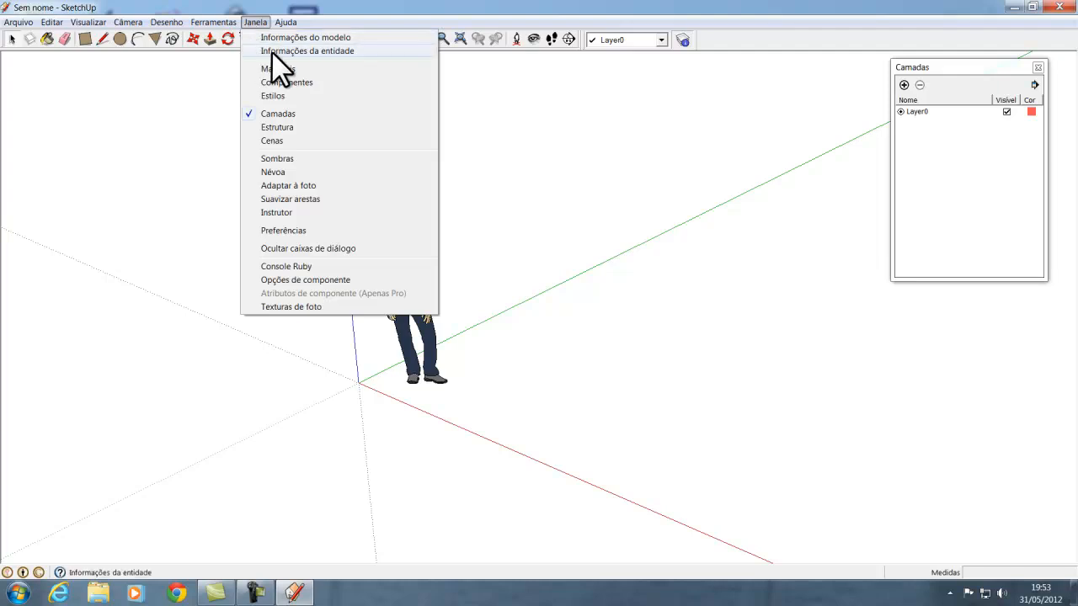
left_click(276, 50)
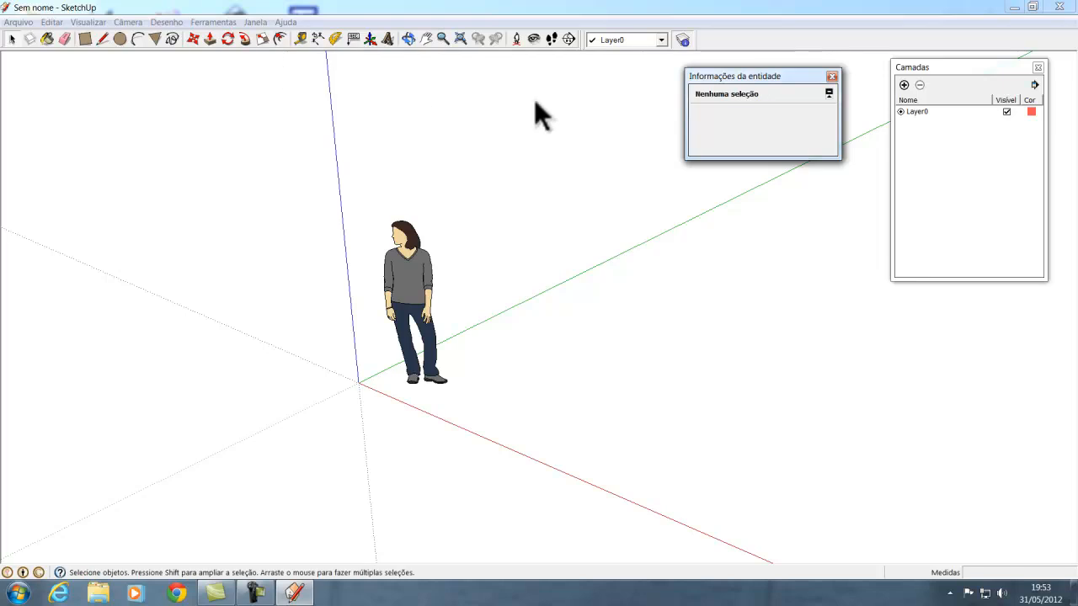
mouse_move(791, 76)
left_mouse_down()
mouse_move(811, 75)
mouse_move(792, 73)
left_mouse_up()
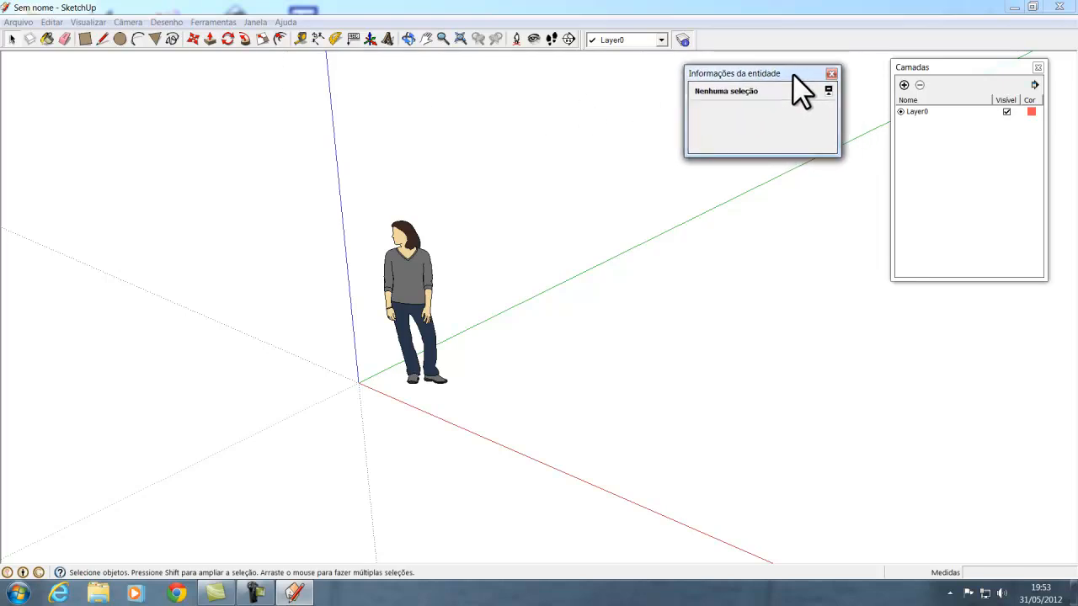
left_click_drag(944, 66, 946, 73)
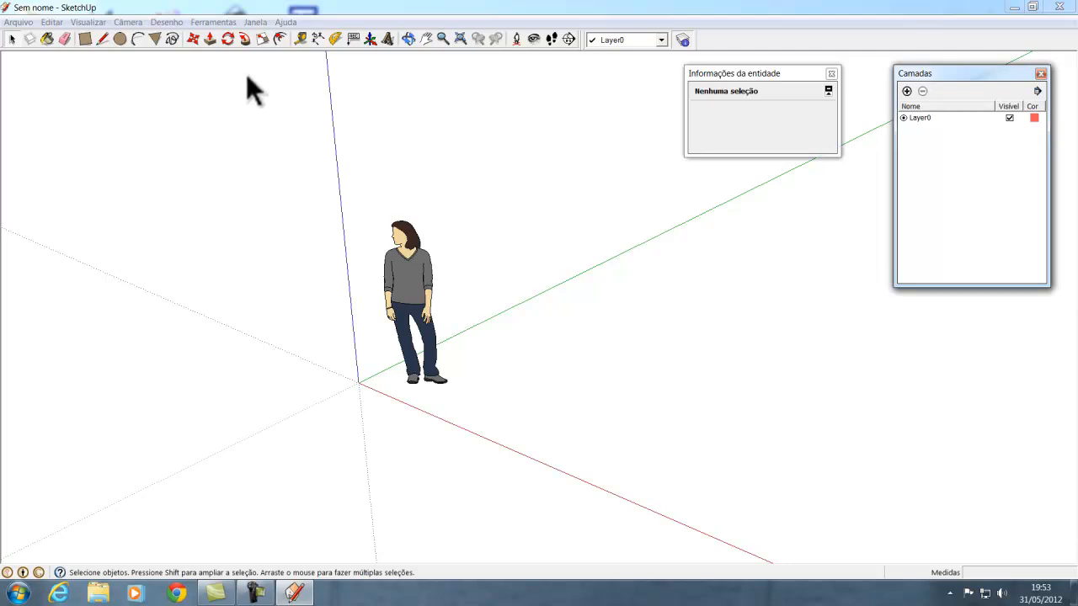
Open the model information statistics and delete the default person figure from the scene
left_click(256, 24)
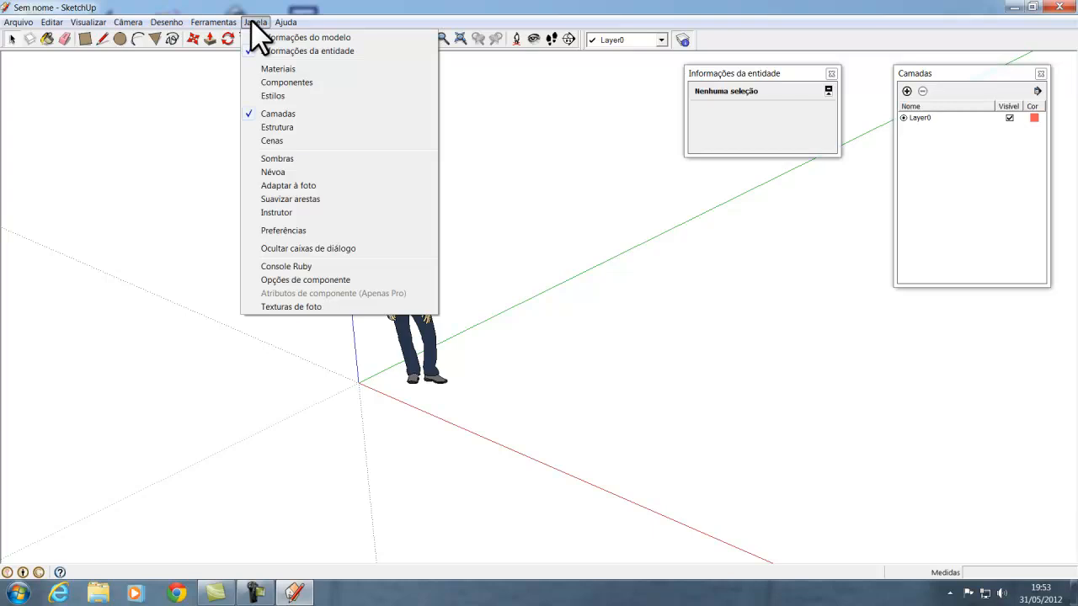
left_click(273, 35)
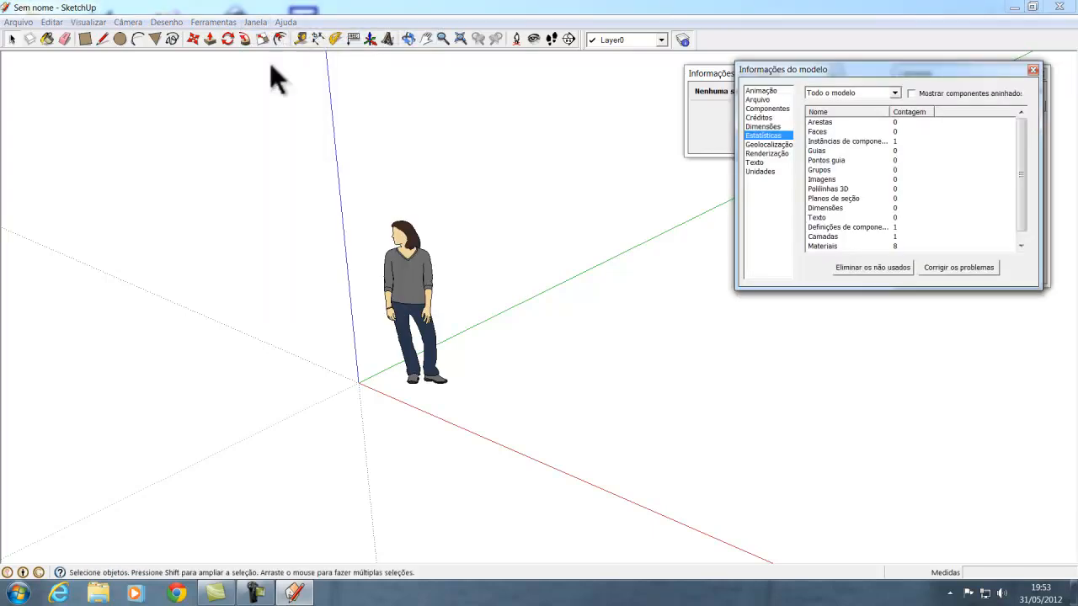
left_click(404, 277)
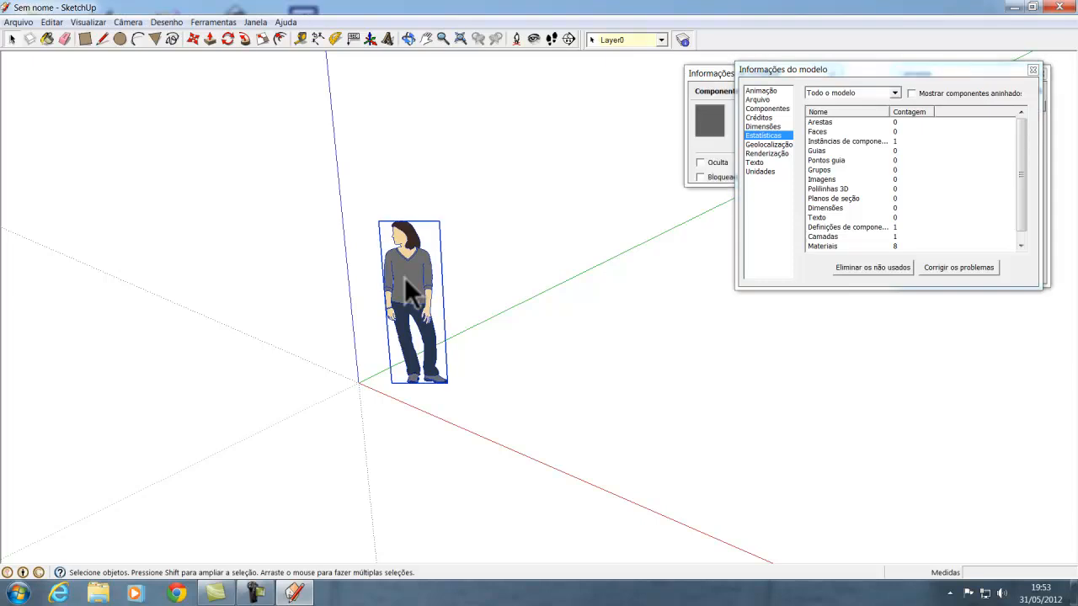
key("Delete")
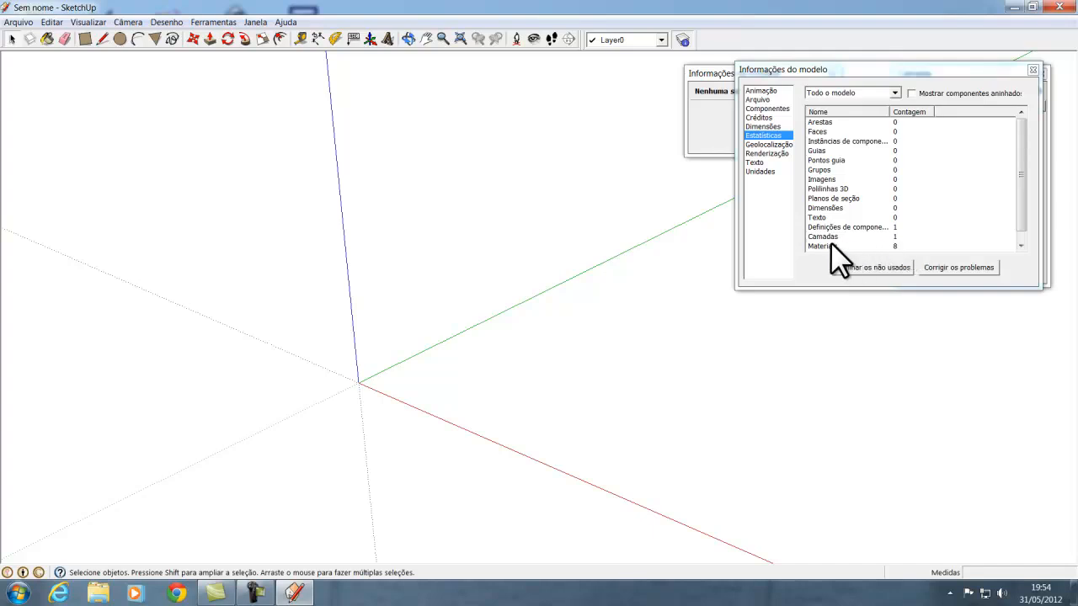
Purge the unused items from the whole model and move the entity information window closer to the Camadas window
left_click(1022, 228)
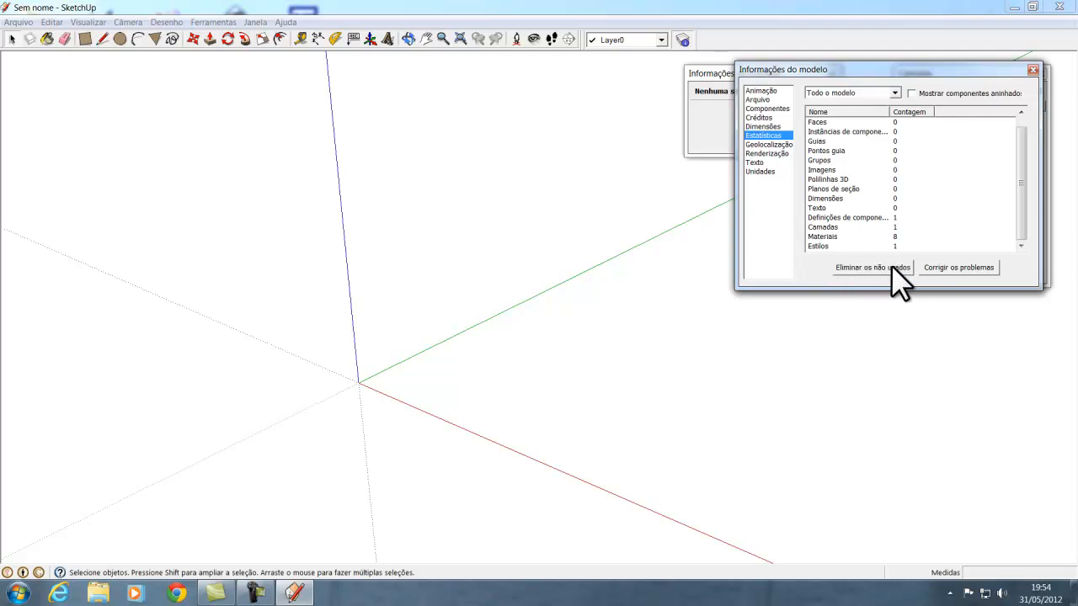
left_click(881, 266)
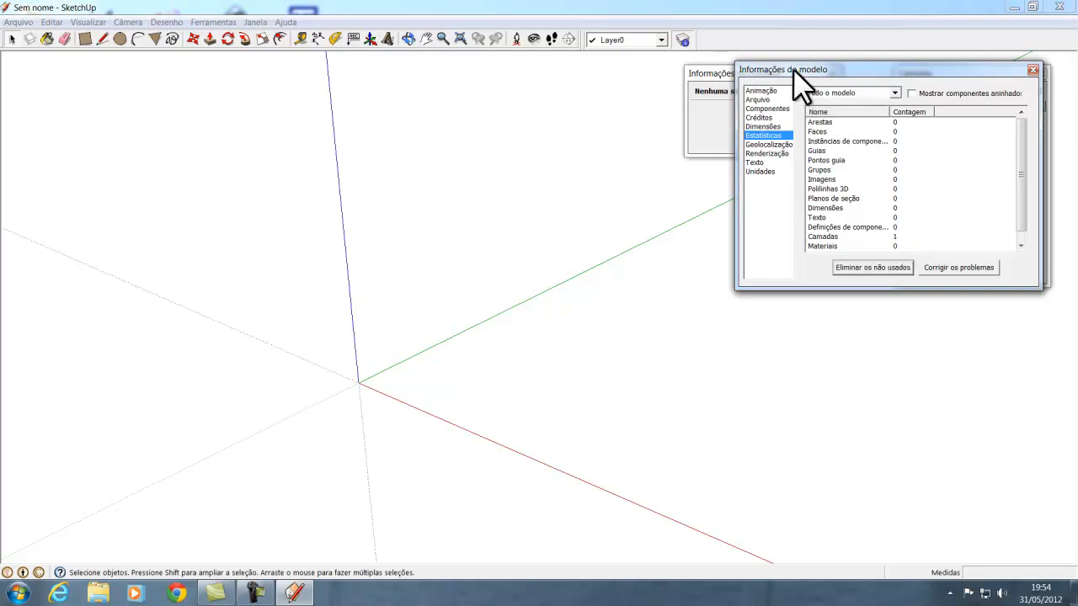
left_click(1033, 70)
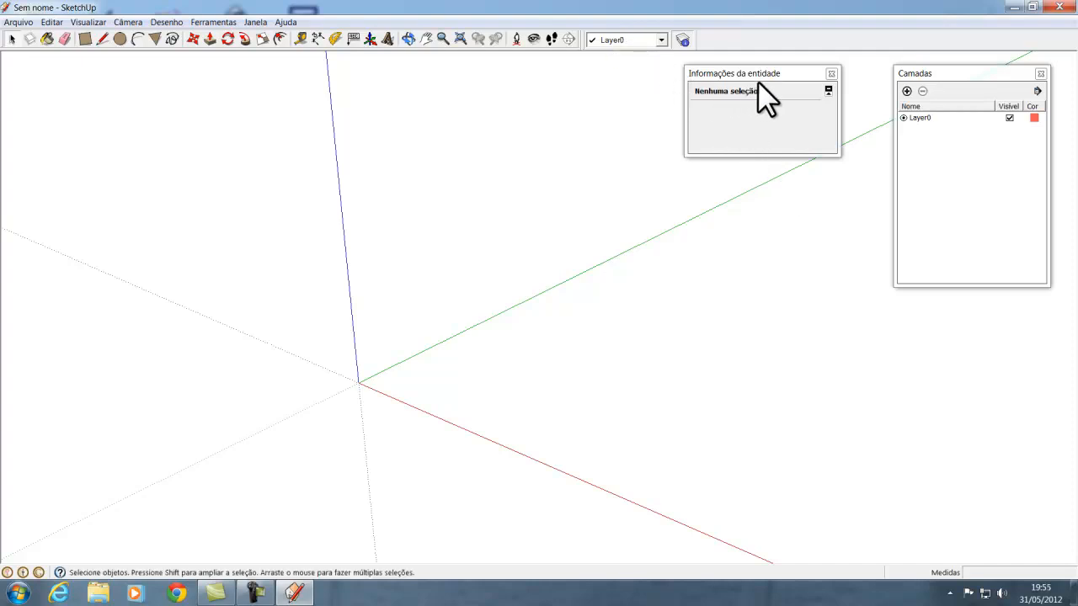
left_click_drag(789, 69, 814, 68)
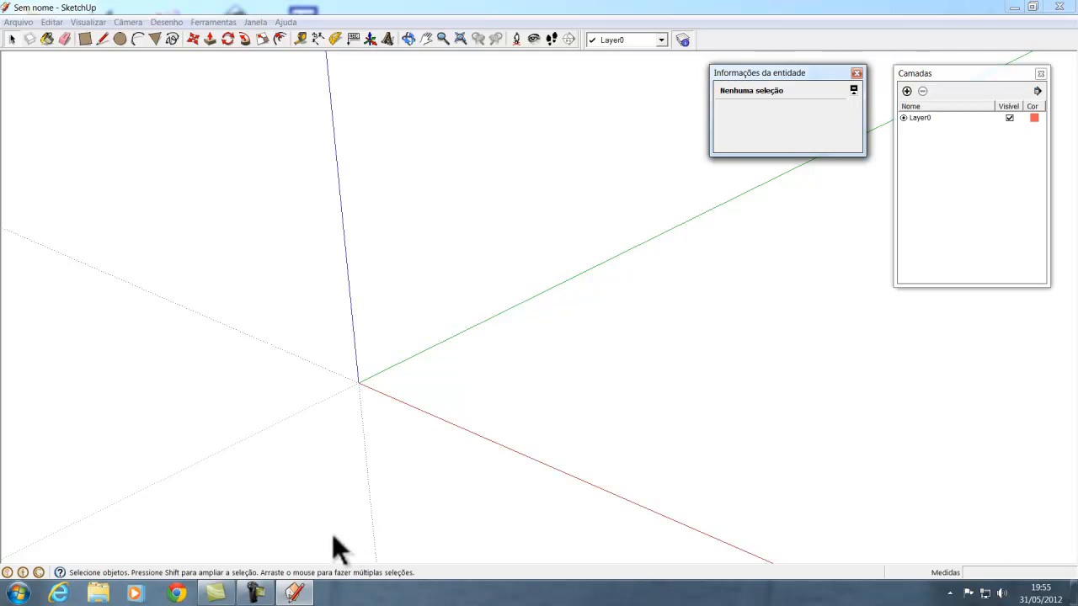
left_click(255, 592)
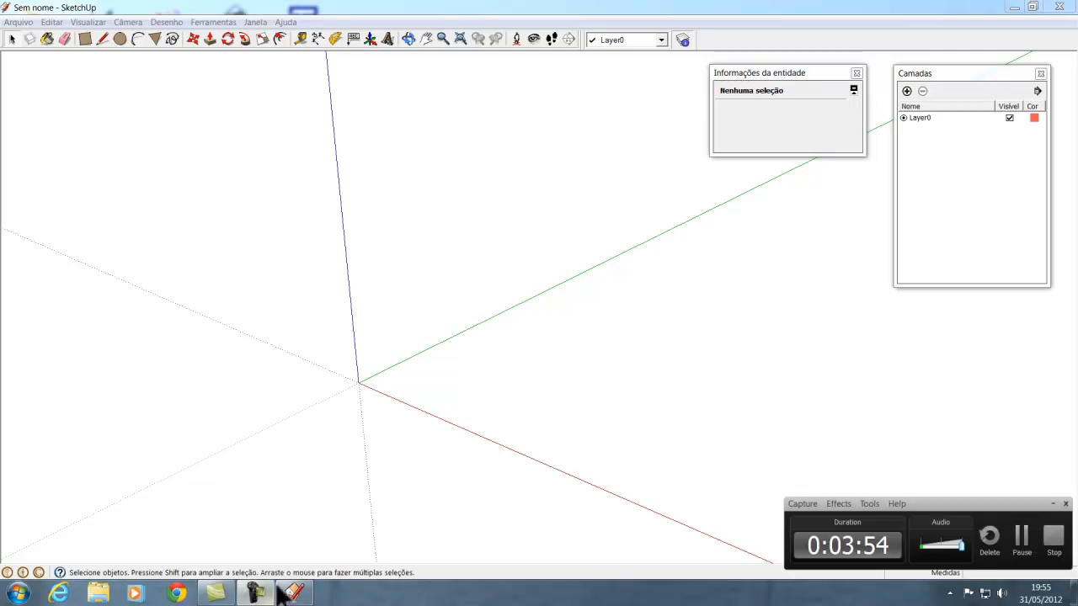
left_click(1022, 539)
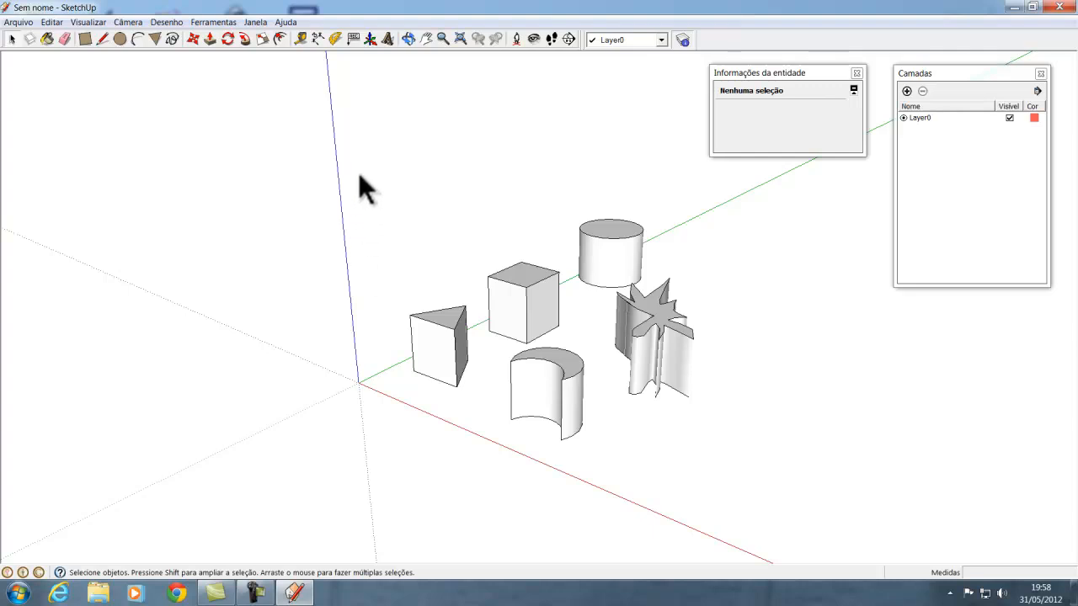
Select all five solids to check their entity count and assigned layer, and clear the selection
left_click_drag(361, 175, 735, 456)
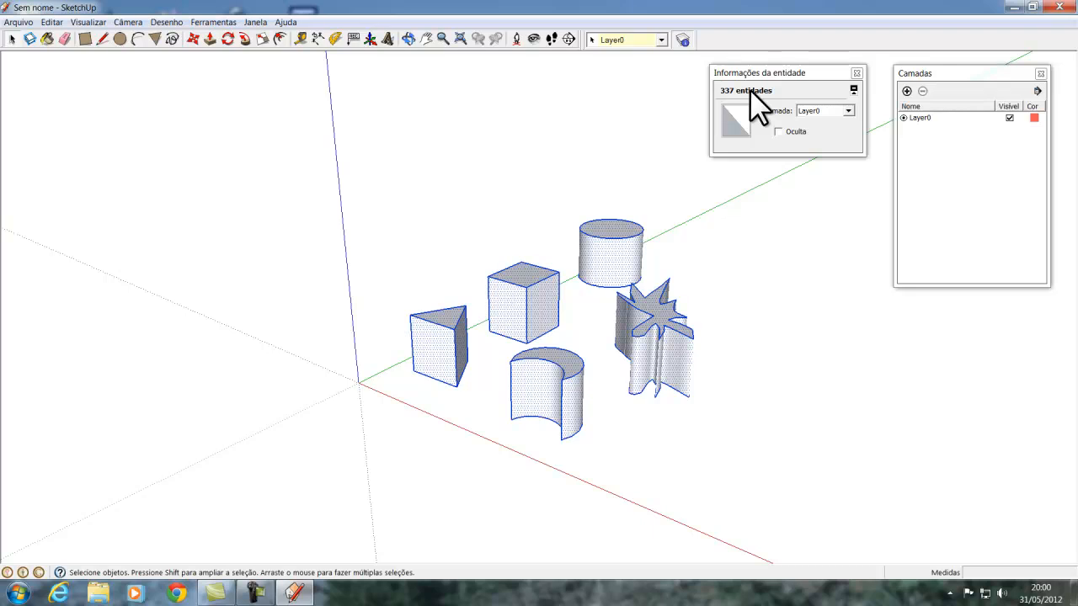
left_click(734, 354)
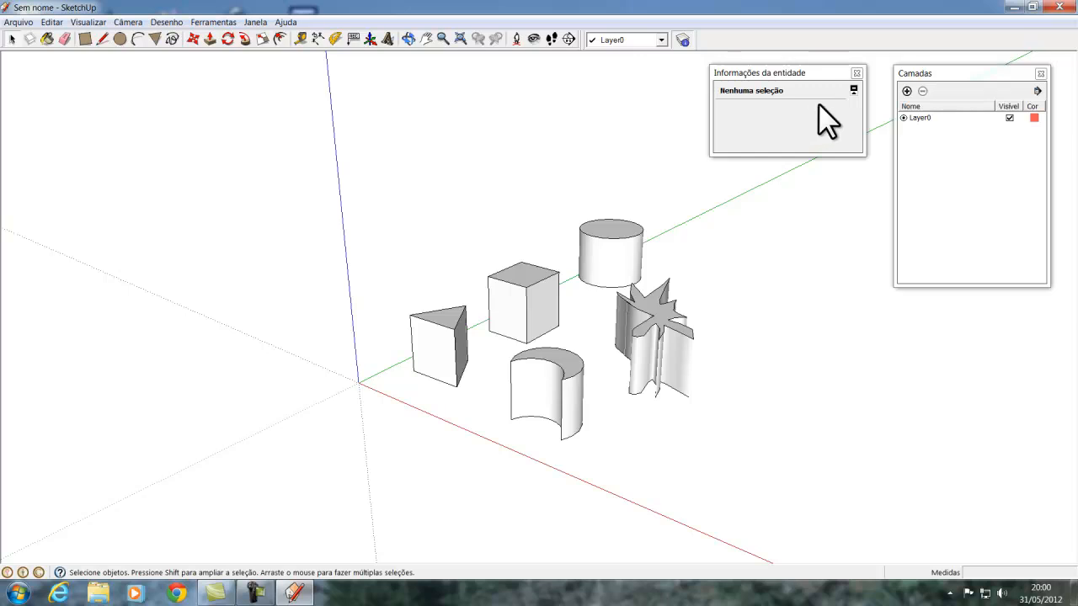
Add a new layer with its default name and try to hide the current layer, Layer0
left_click(906, 90)
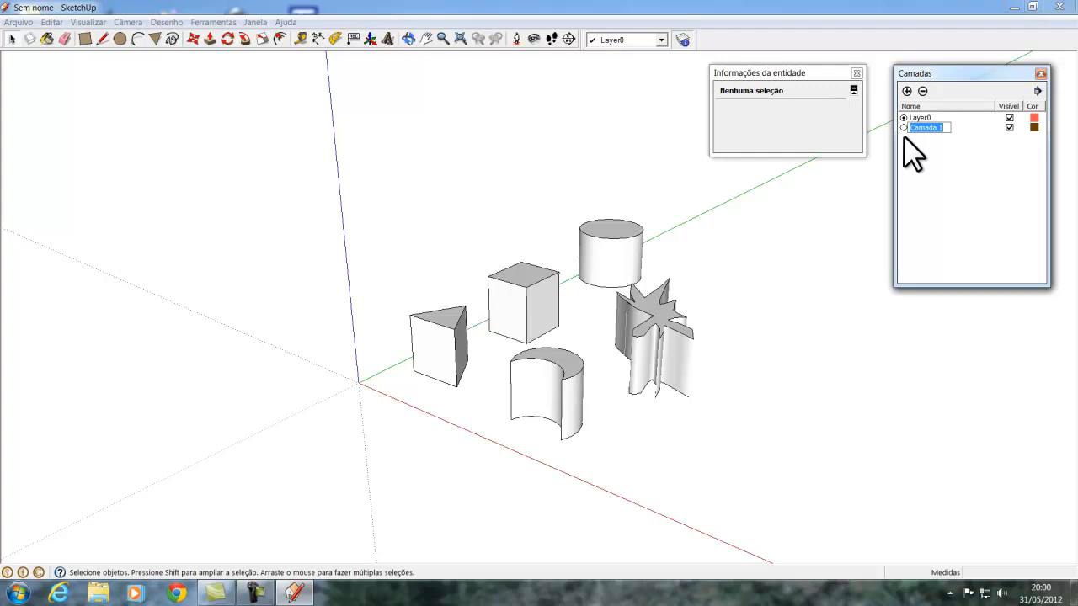
left_click(1009, 117)
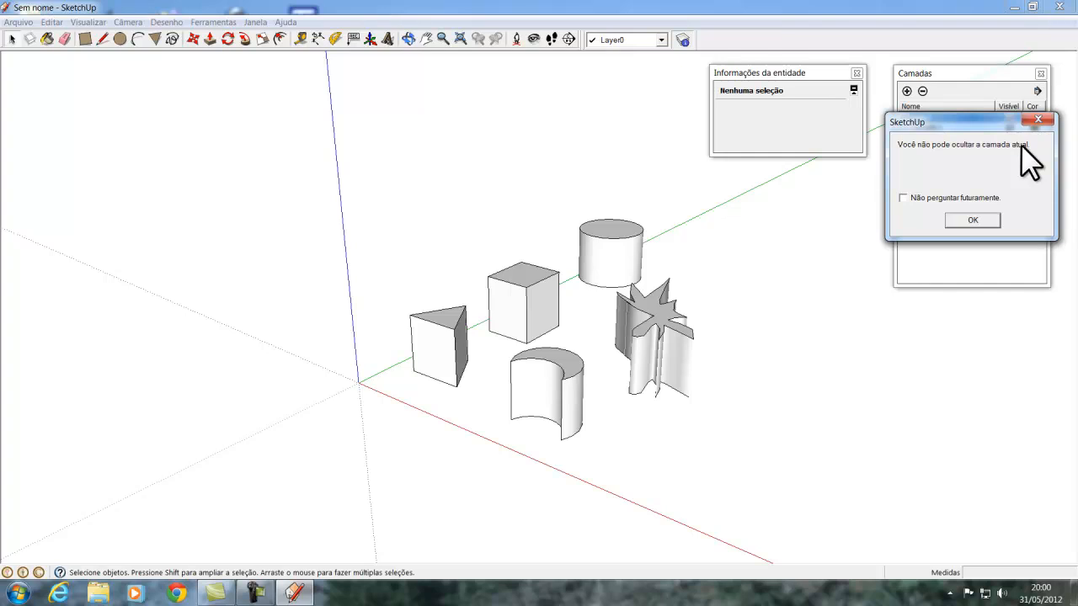
left_click(969, 221)
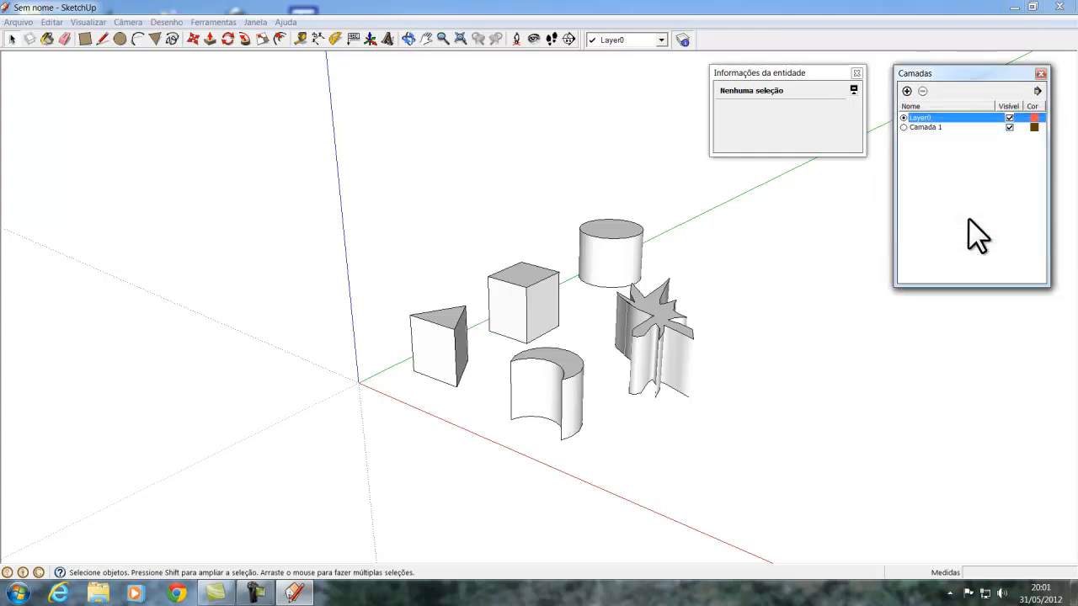
Make Camada 1 the current layer, and turn Layer0's visibility off and back on
left_click(903, 127)
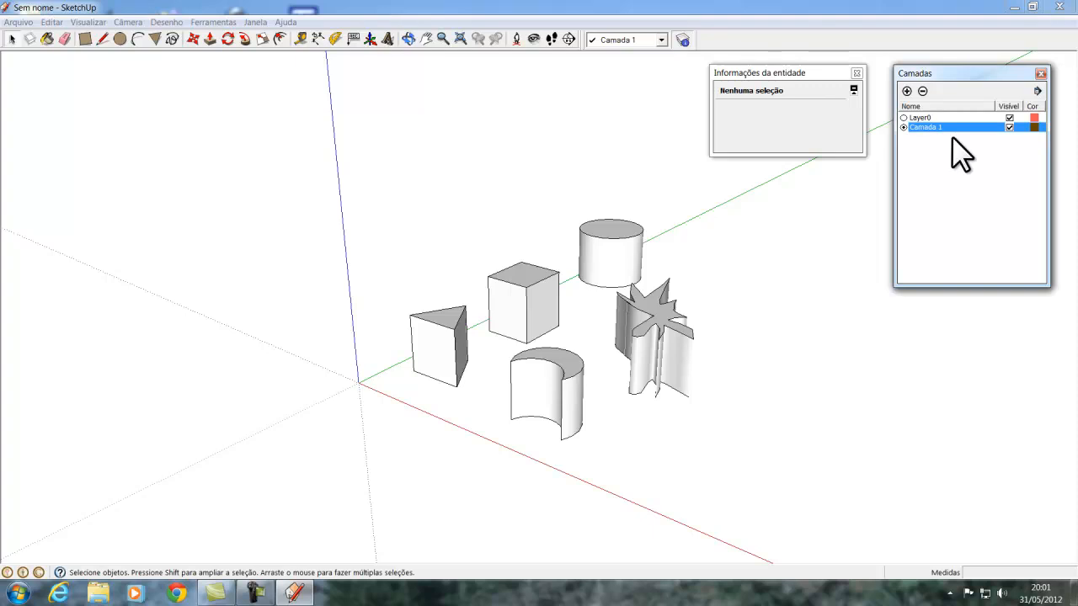
left_click(1009, 117)
left_click(1009, 117)
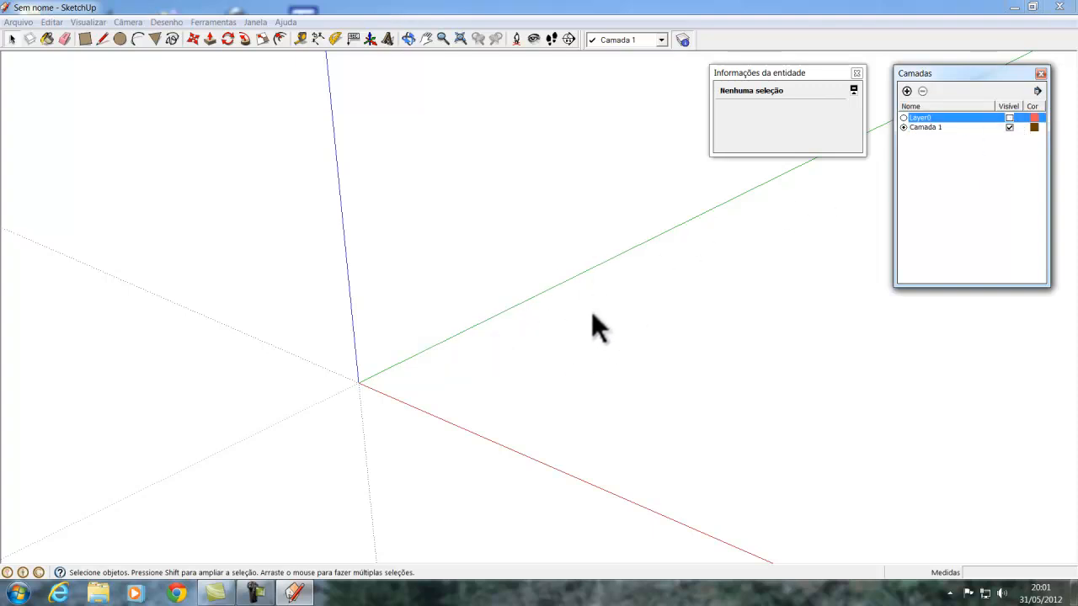
left_click(1009, 117)
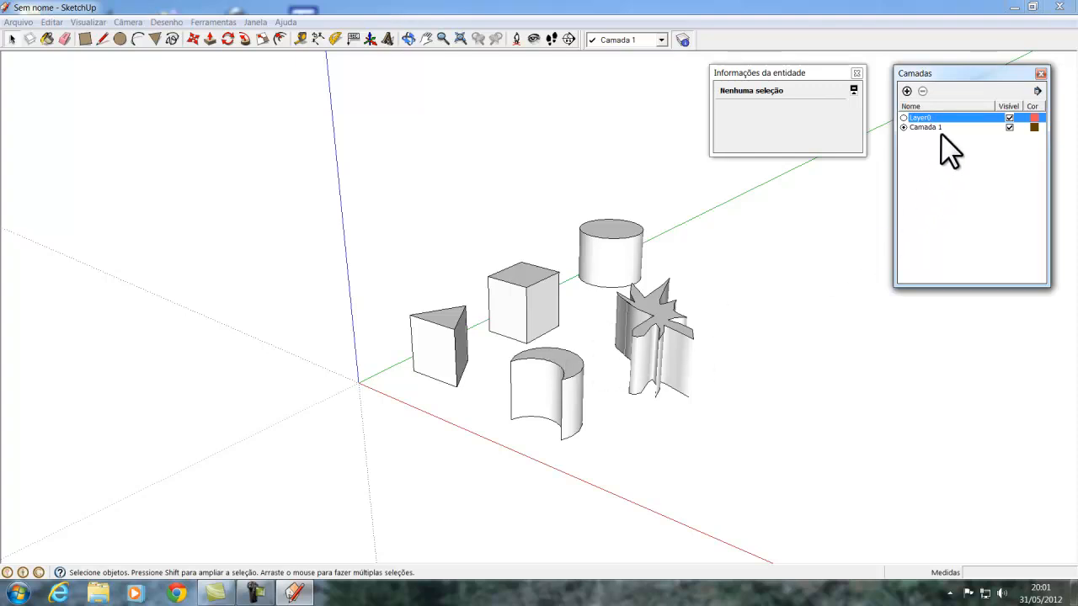
Assign all faces and edges of the triangular prism to the layer Camada 1
triple_click(435, 358)
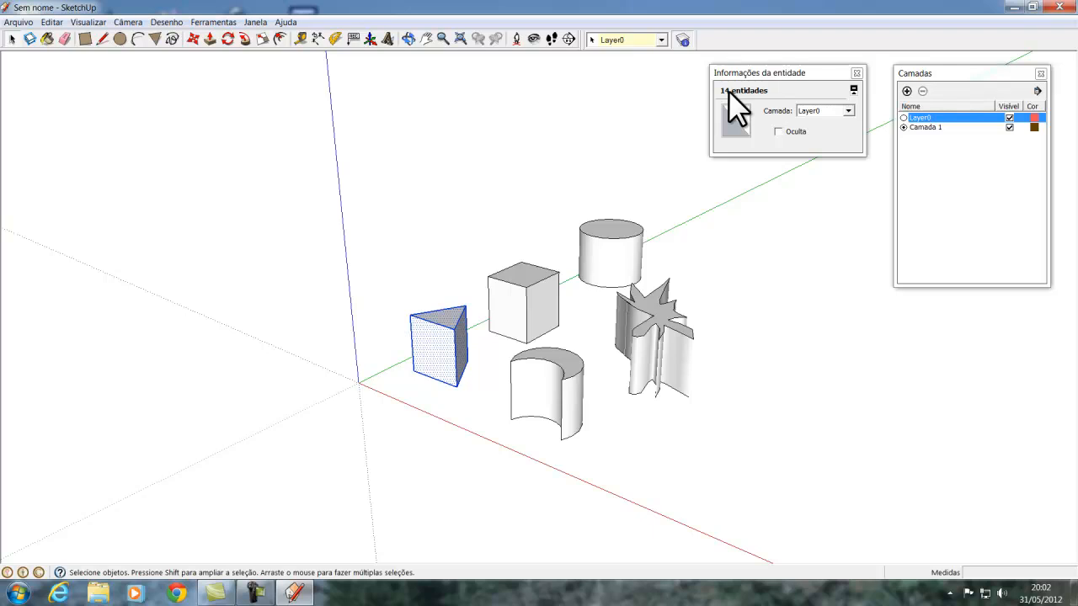
left_click(921, 126)
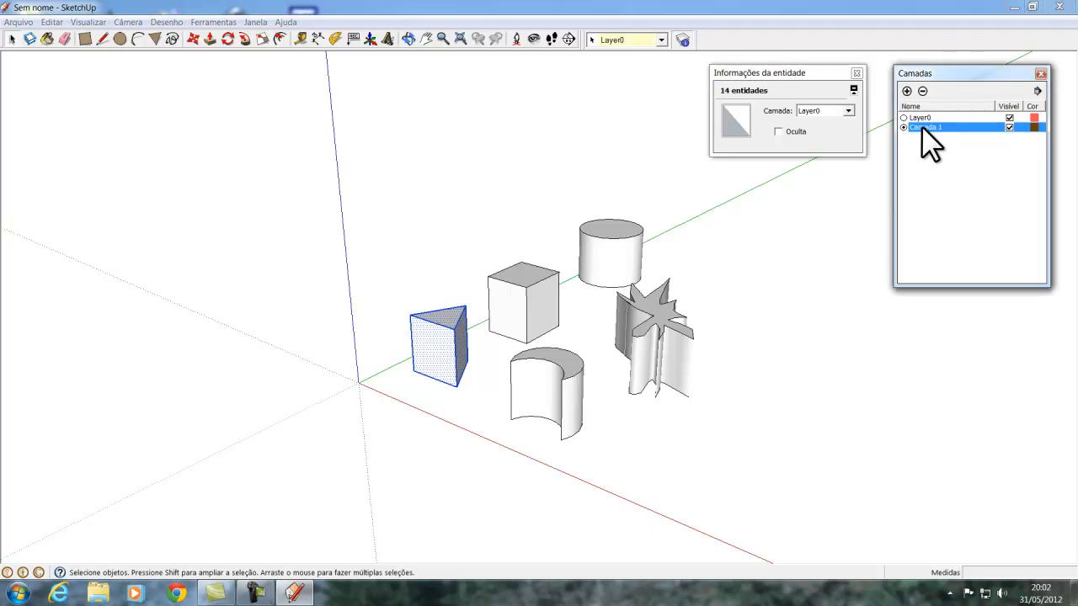
left_click(848, 110)
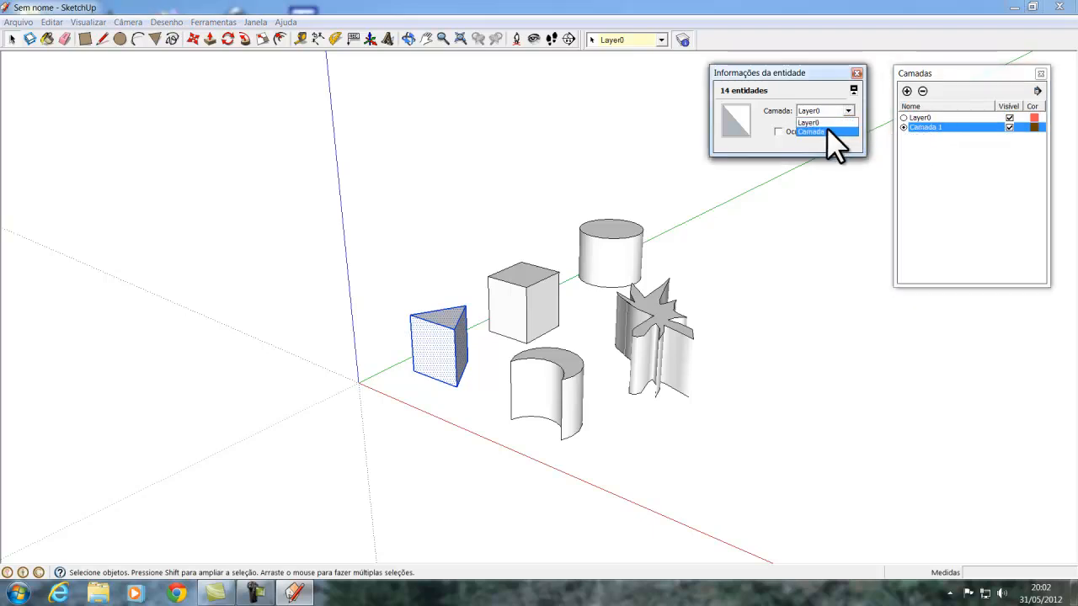
left_click(826, 131)
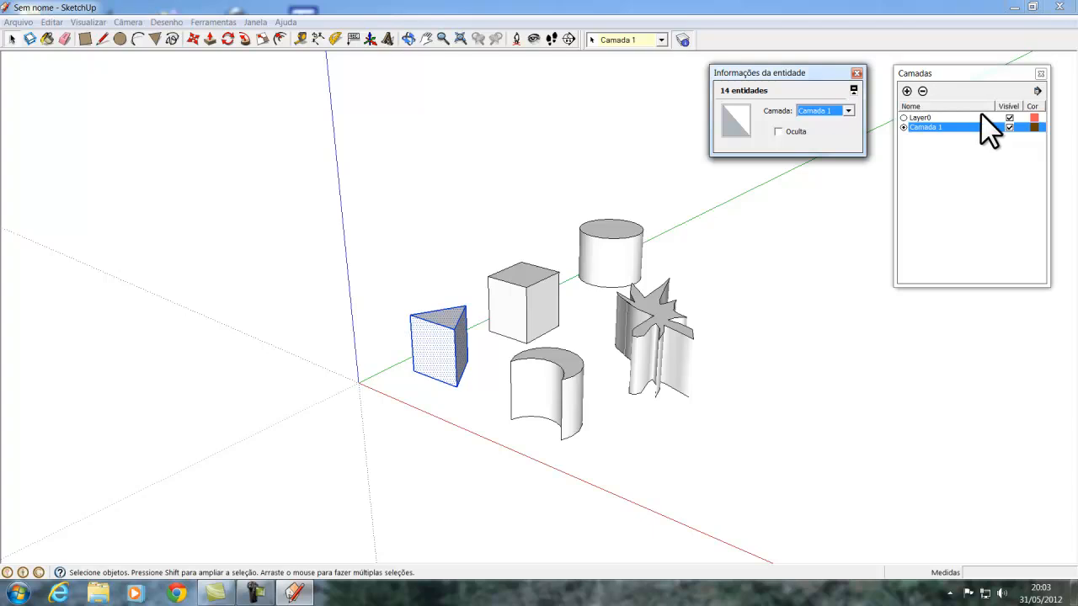
Turn Layer0's visibility off to isolate the triangular prism on Camada 1, and turn it back on
left_click(1009, 118)
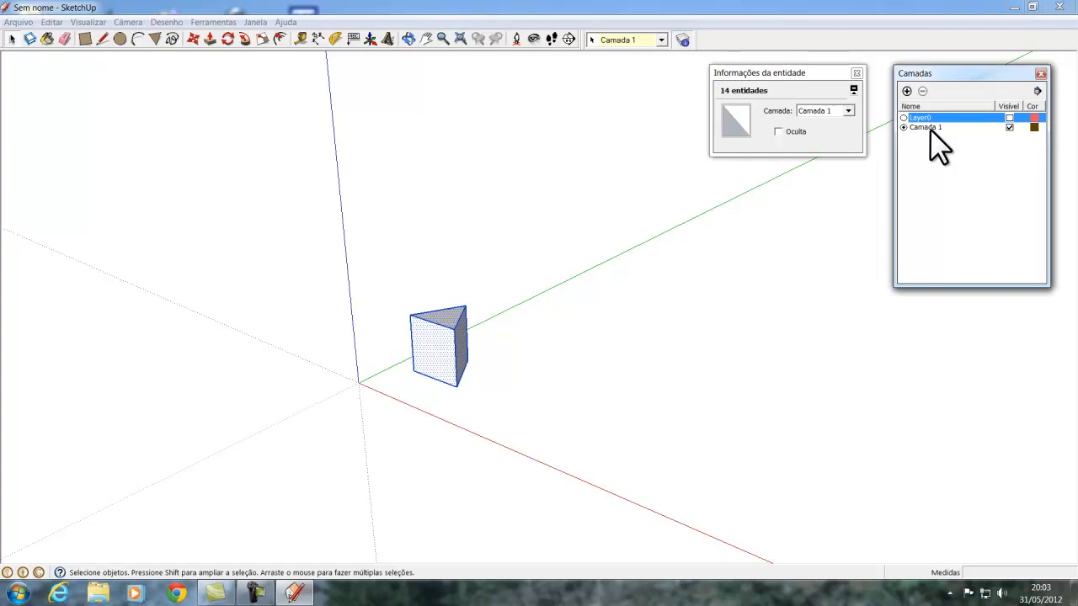
left_click(1009, 118)
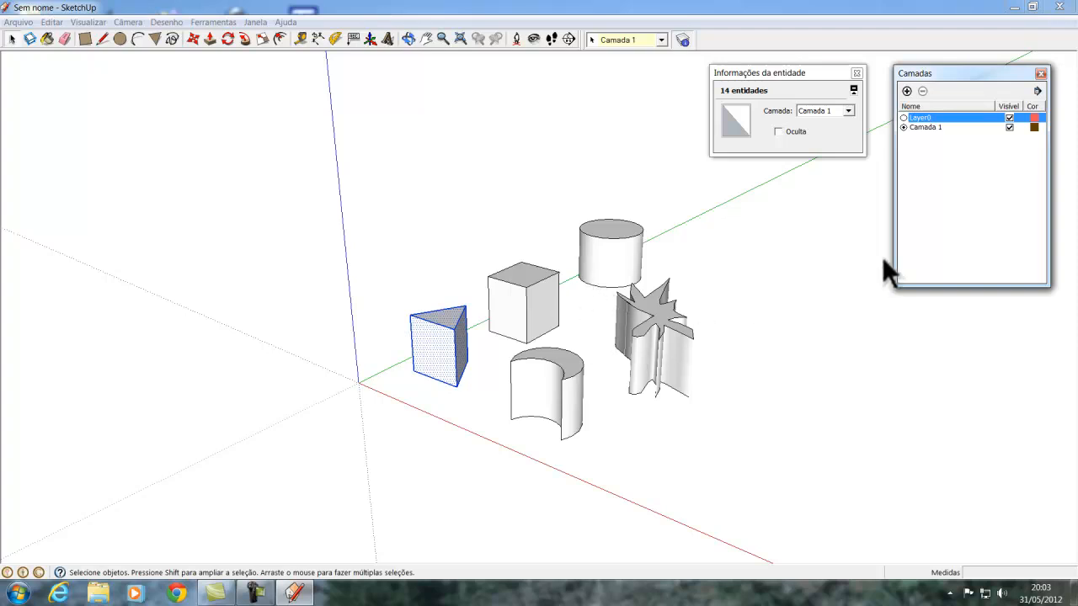
Add the default-named layer Camada 2 as the current layer and assign all faces and edges of the cube to it
left_click(906, 90)
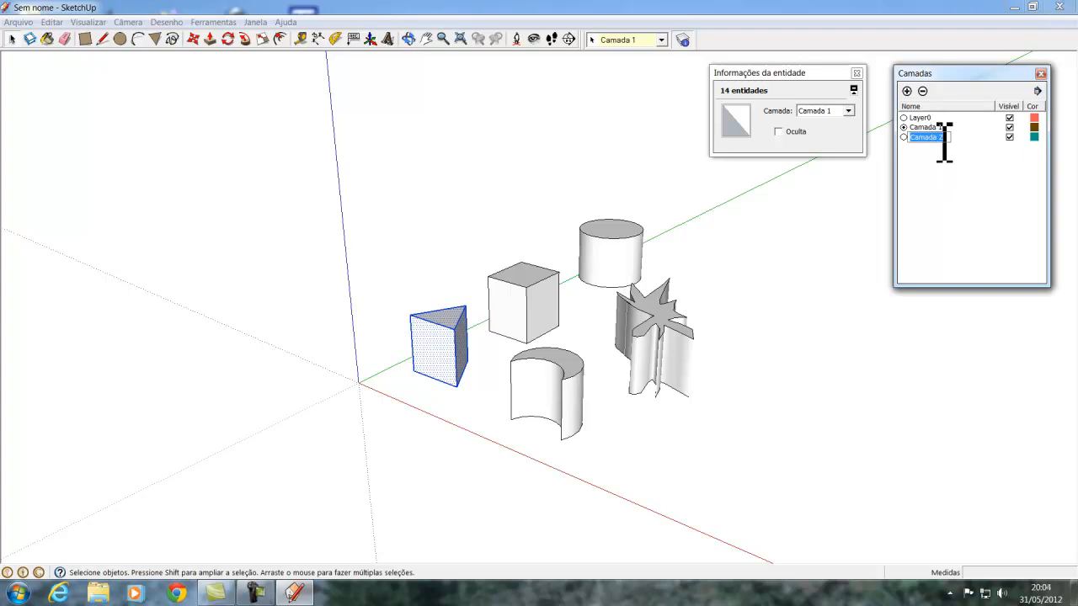
left_click(902, 137)
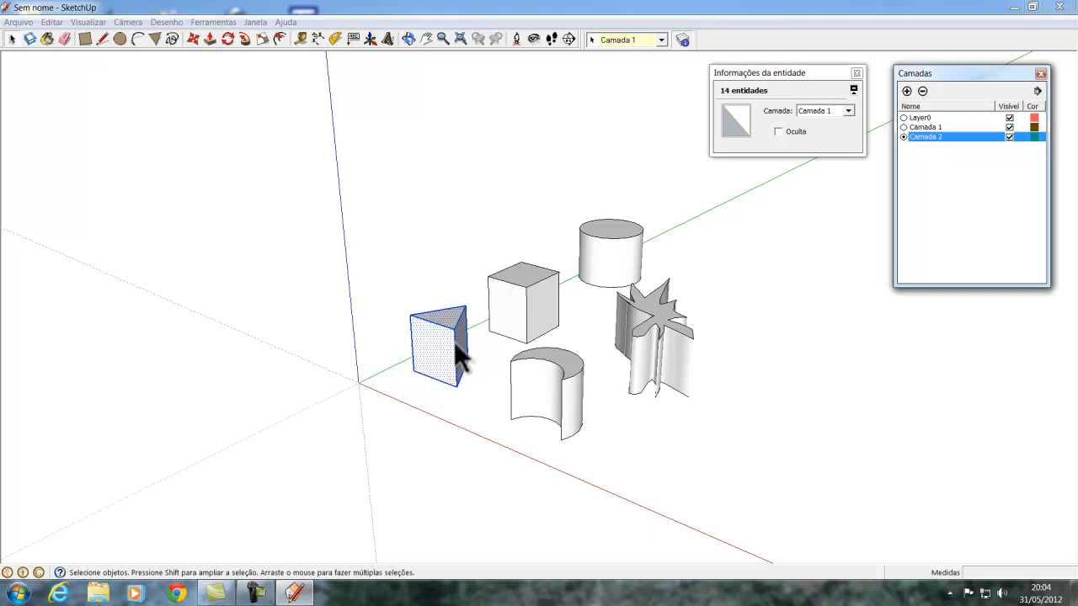
left_click(708, 444)
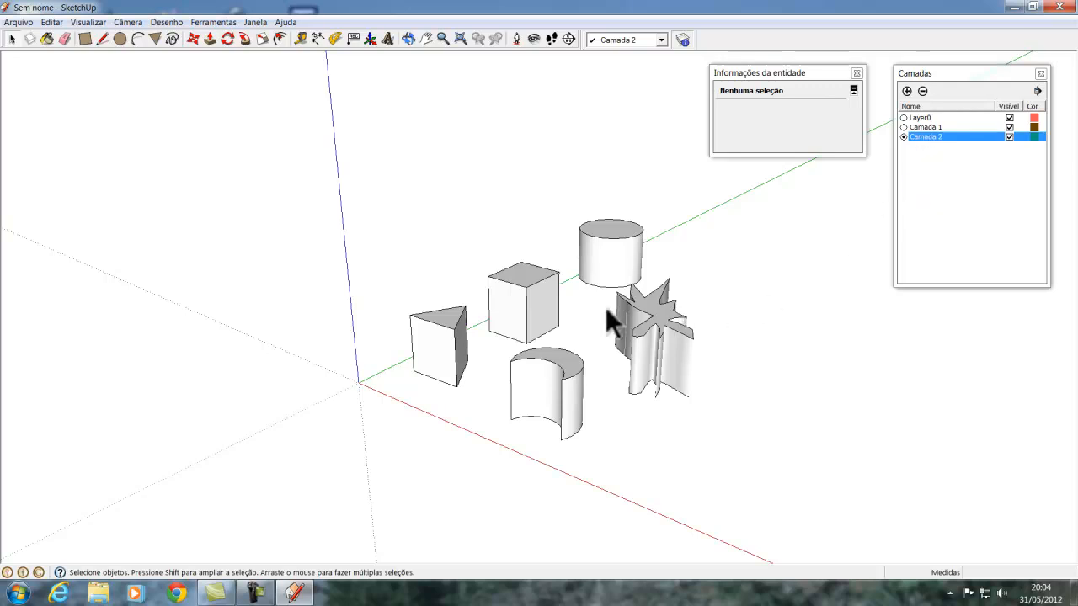
left_click(535, 305)
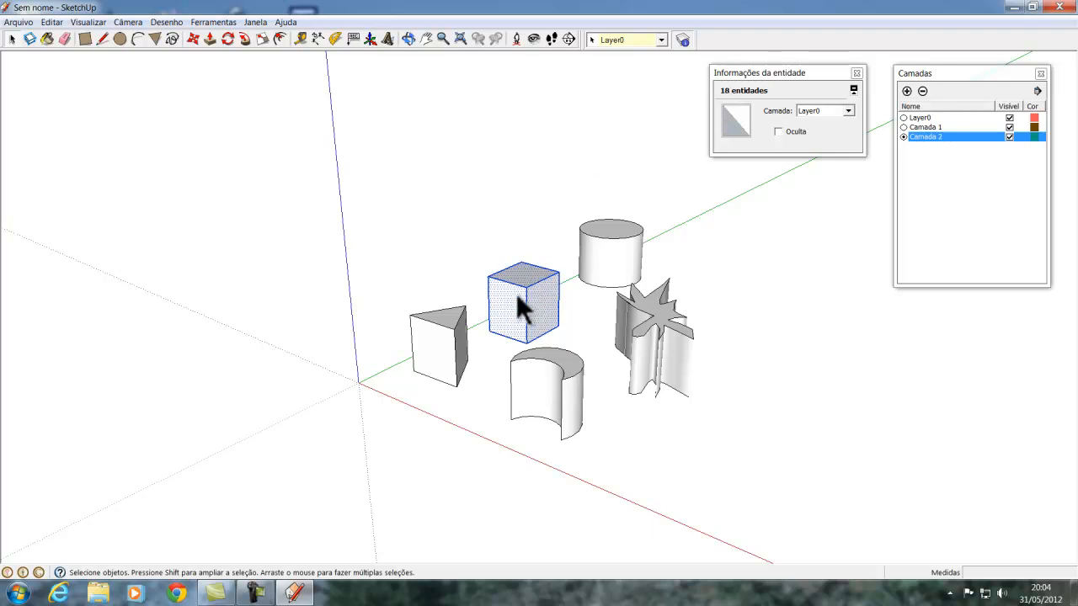
left_click(848, 112)
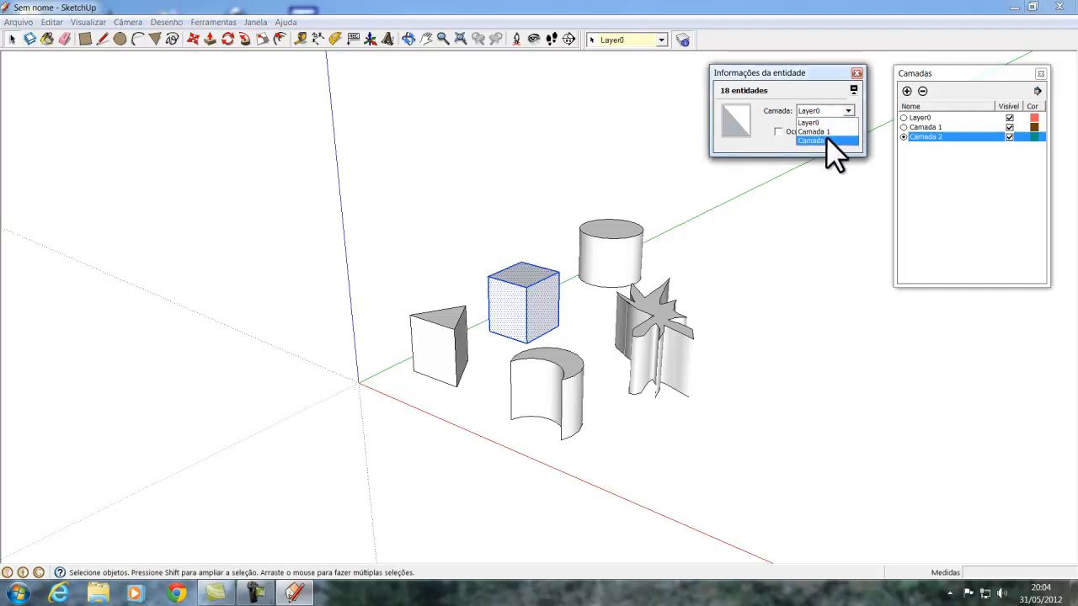
left_click(825, 139)
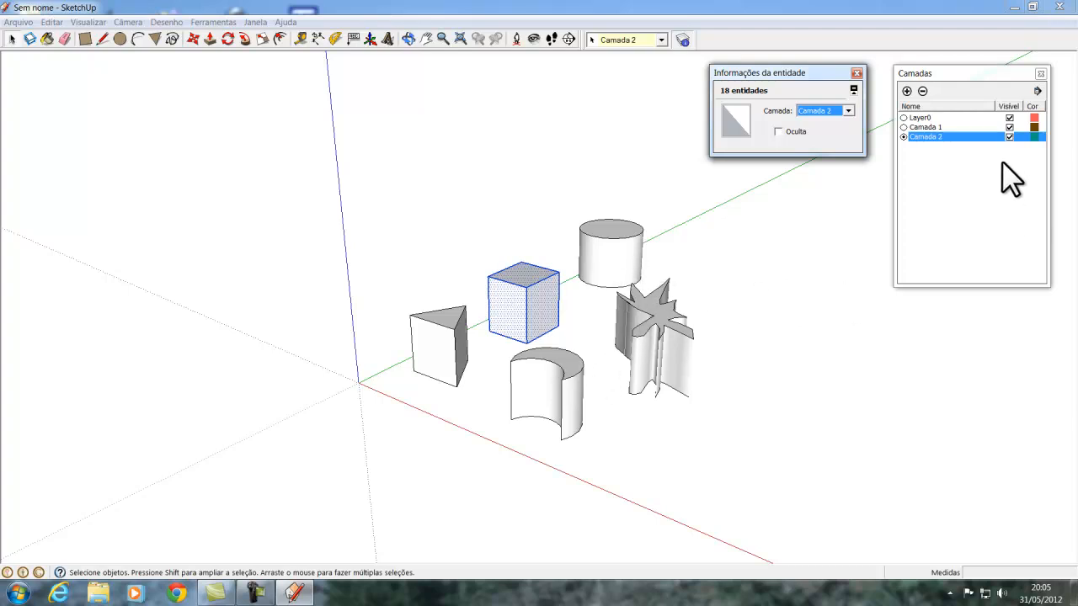
Hide Layer0 and Camada 1 to isolate the cube, and try to hide the current layer, Camada 2
left_click(1010, 118)
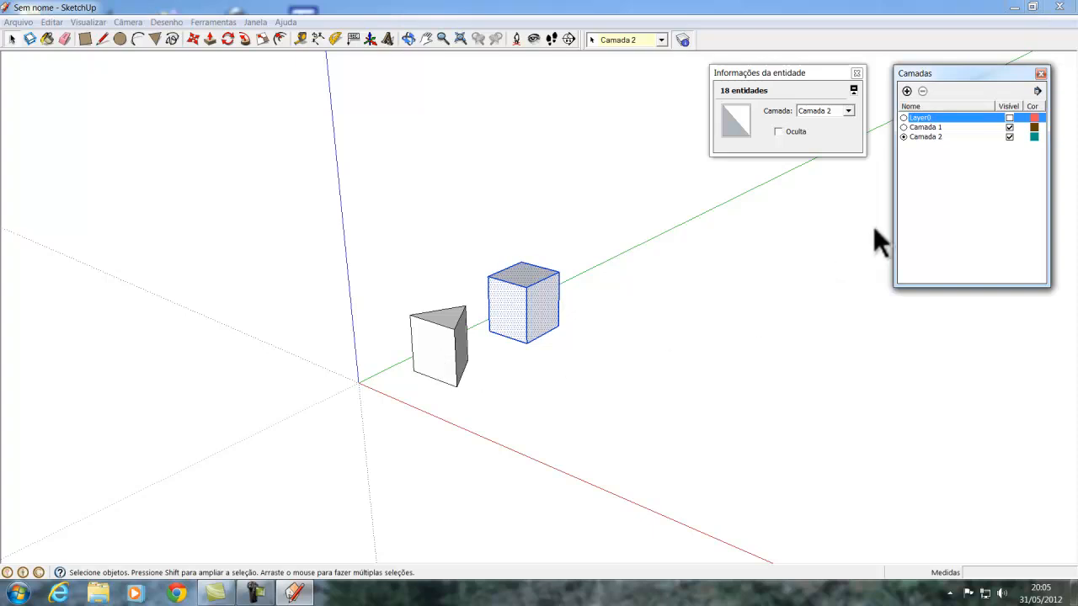
left_click(1008, 126)
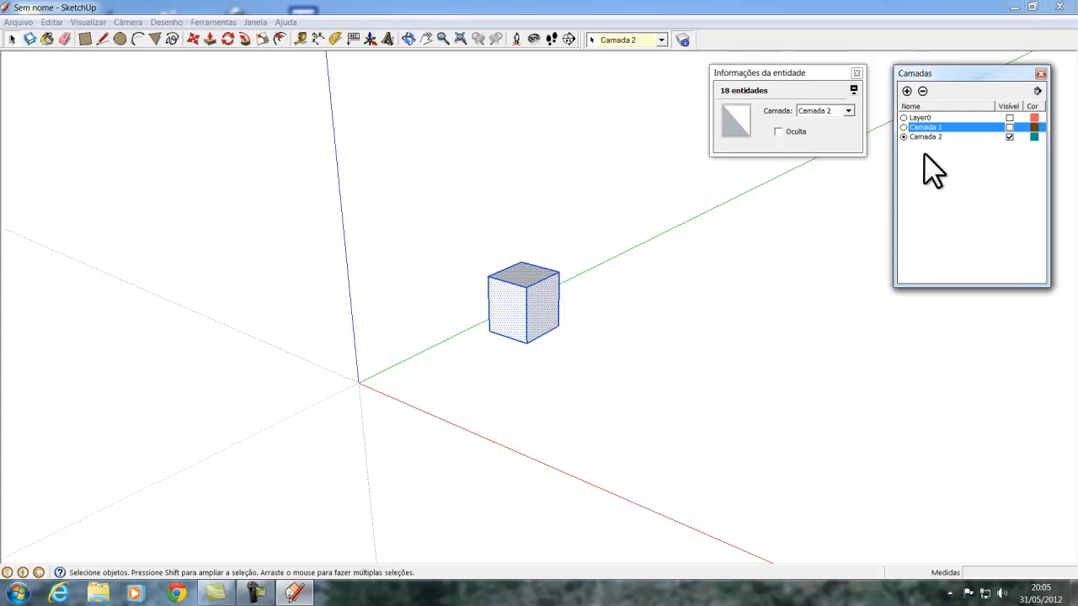
left_click(1007, 134)
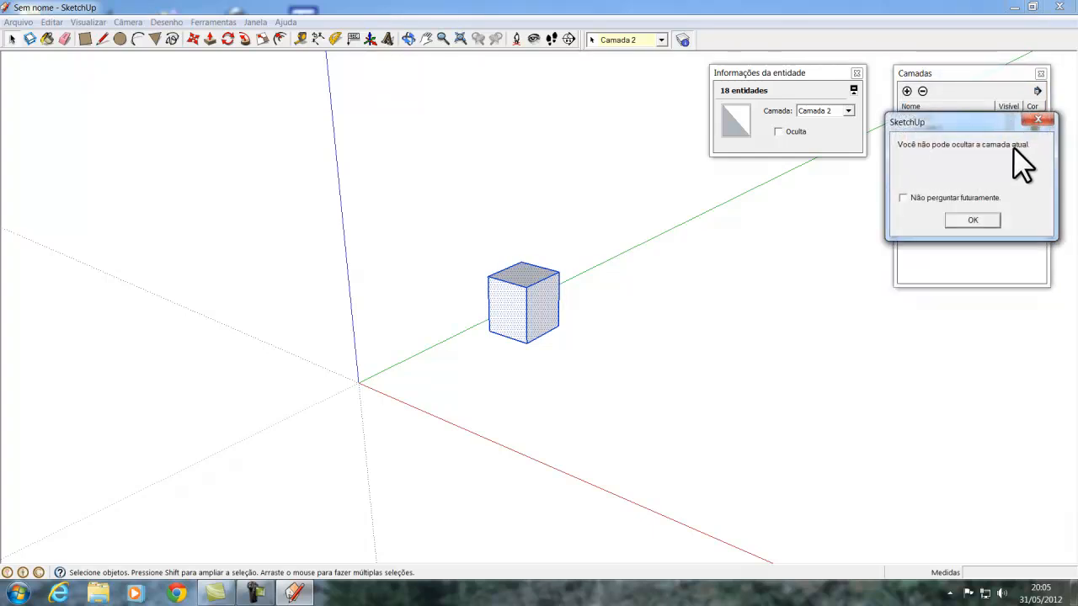
left_click(972, 220)
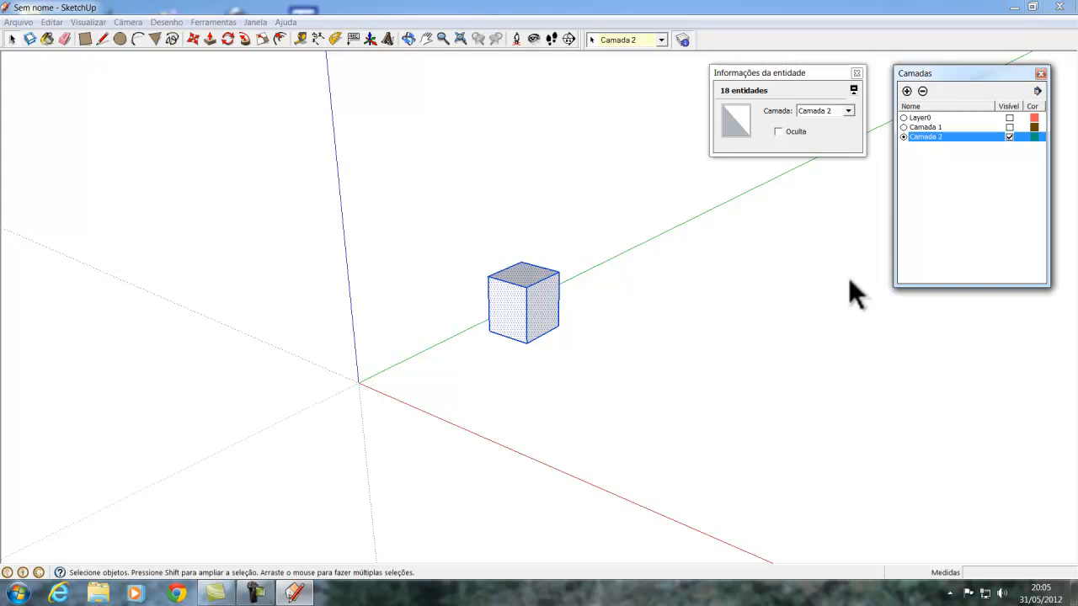
Make Camada 1 and Layer0 visible again and clear the cube's selection
left_click(1009, 127)
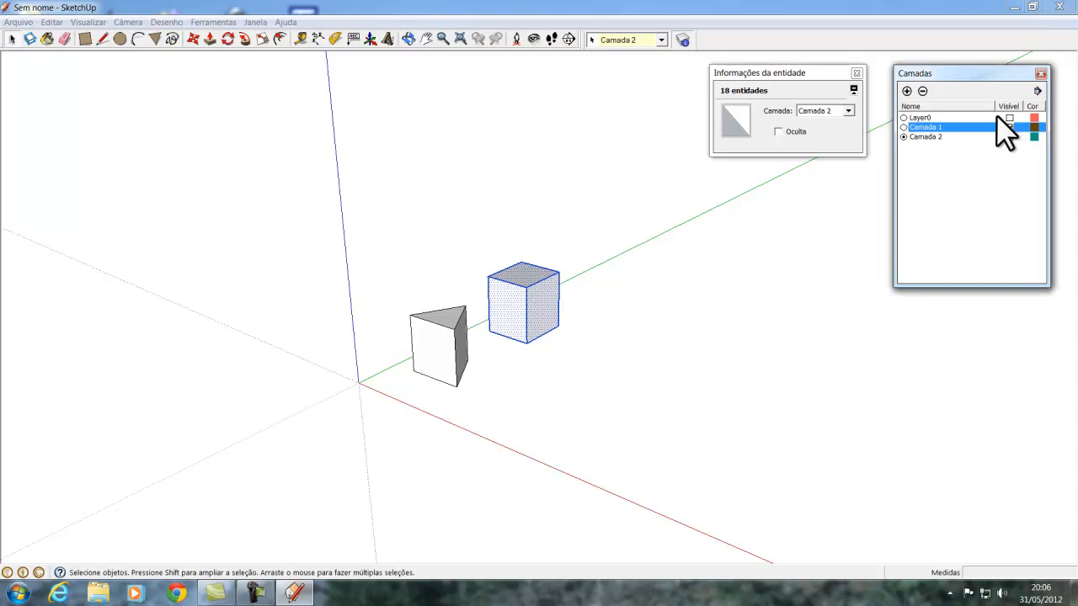
left_click(1009, 117)
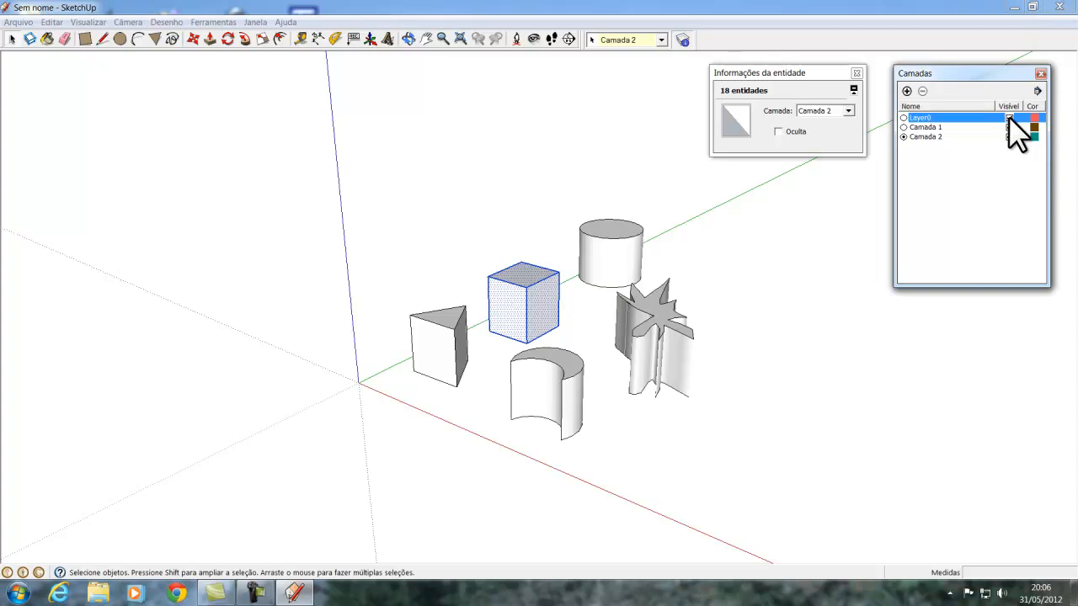
left_click(755, 388)
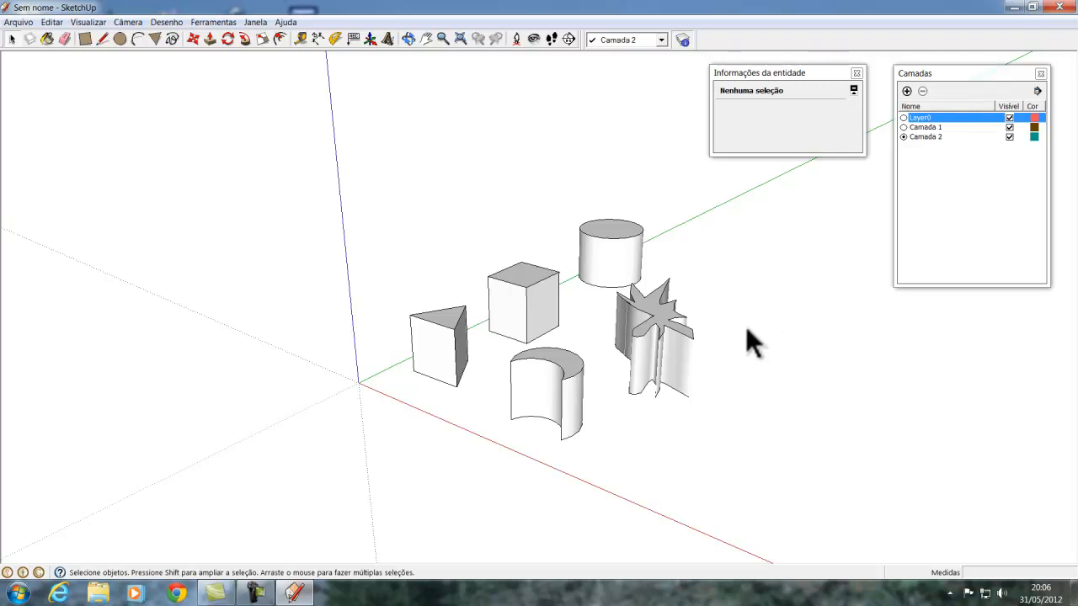
Add the default-named layer Camada 3 as the current layer and assign all faces and edges of the cylinder to it
left_click(905, 86)
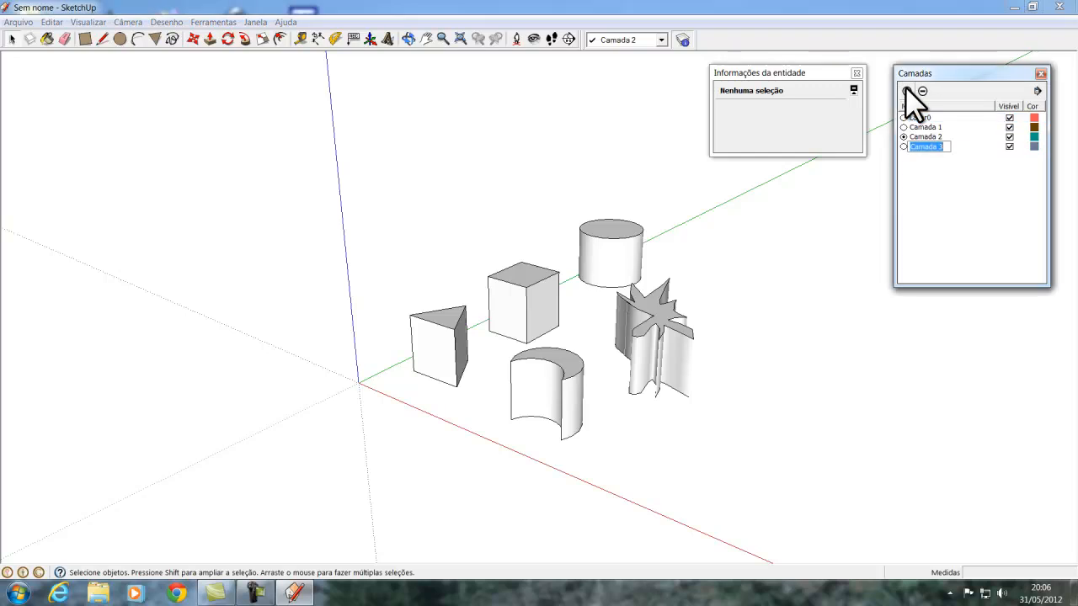
left_click(902, 146)
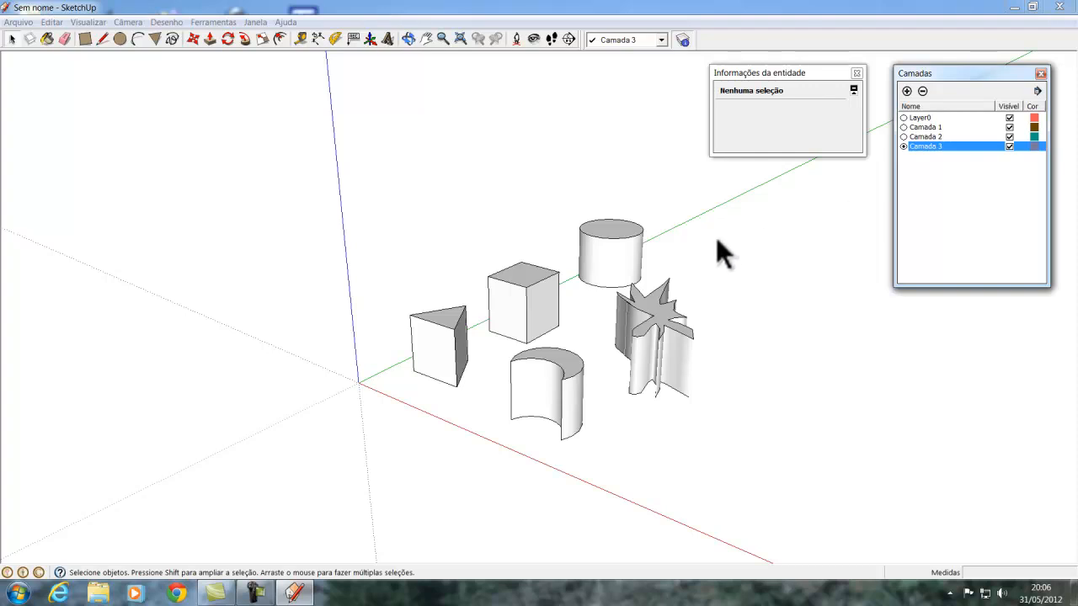
triple_click(618, 246)
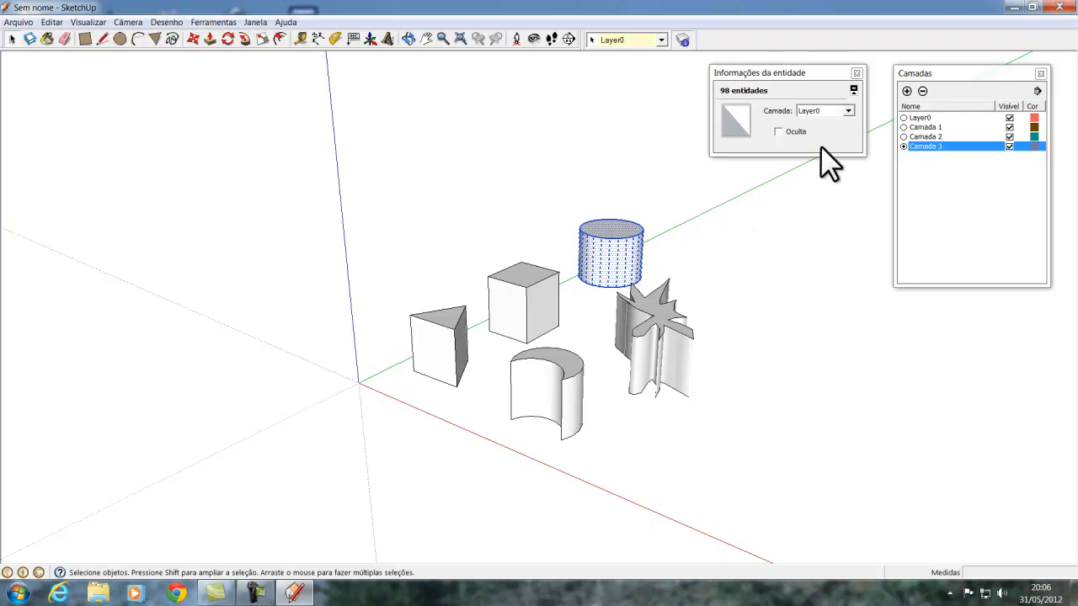
left_click(847, 110)
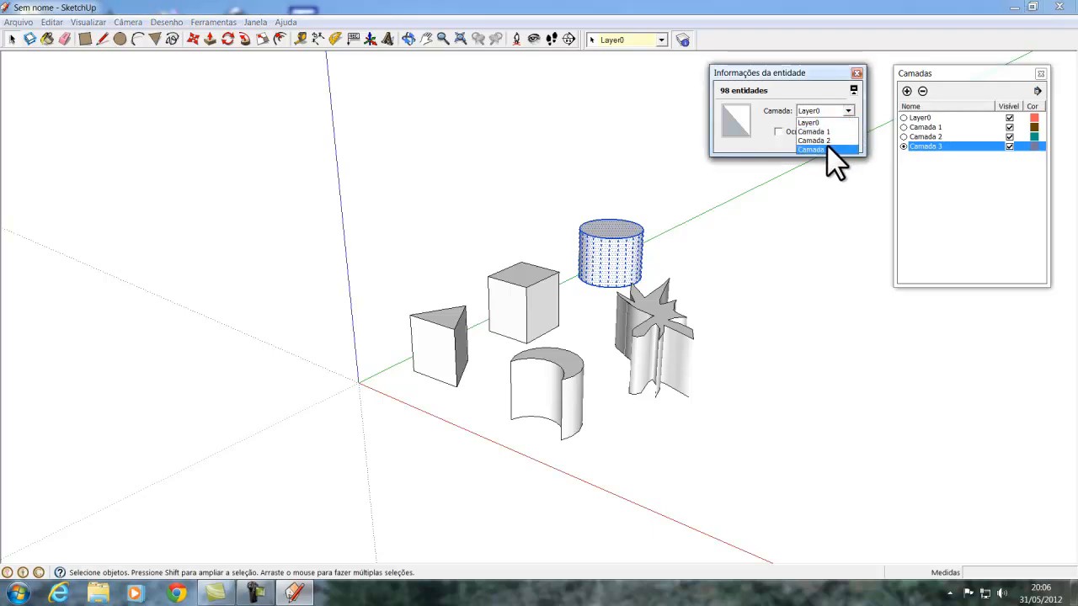
left_click(827, 150)
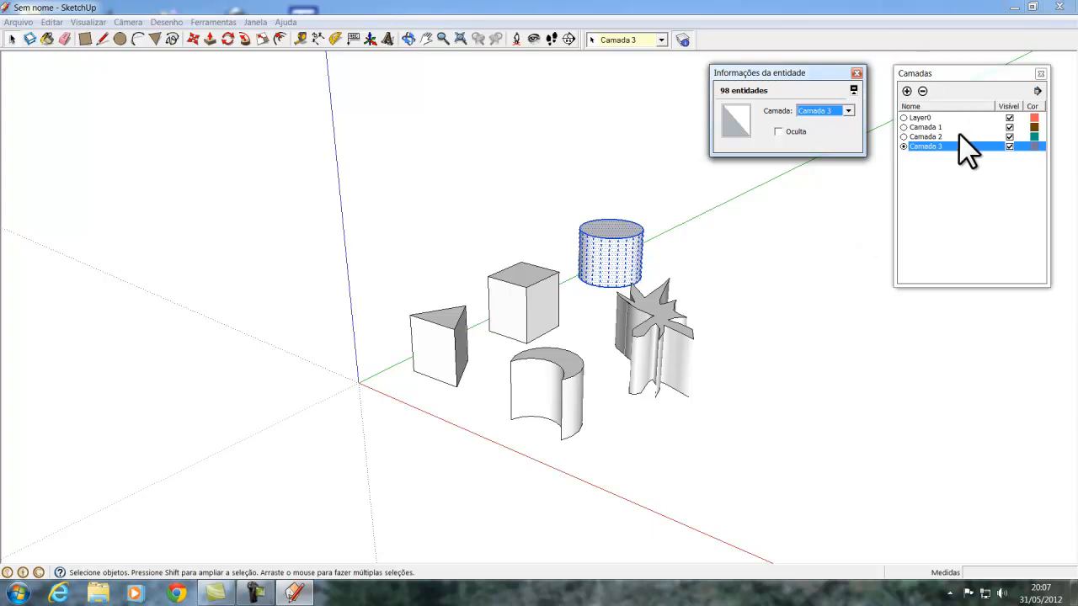
Hide Layer0, Camada 1 and Camada 2 to isolate the cylinder, then show all three layers again and clear the selection
left_click(1010, 118)
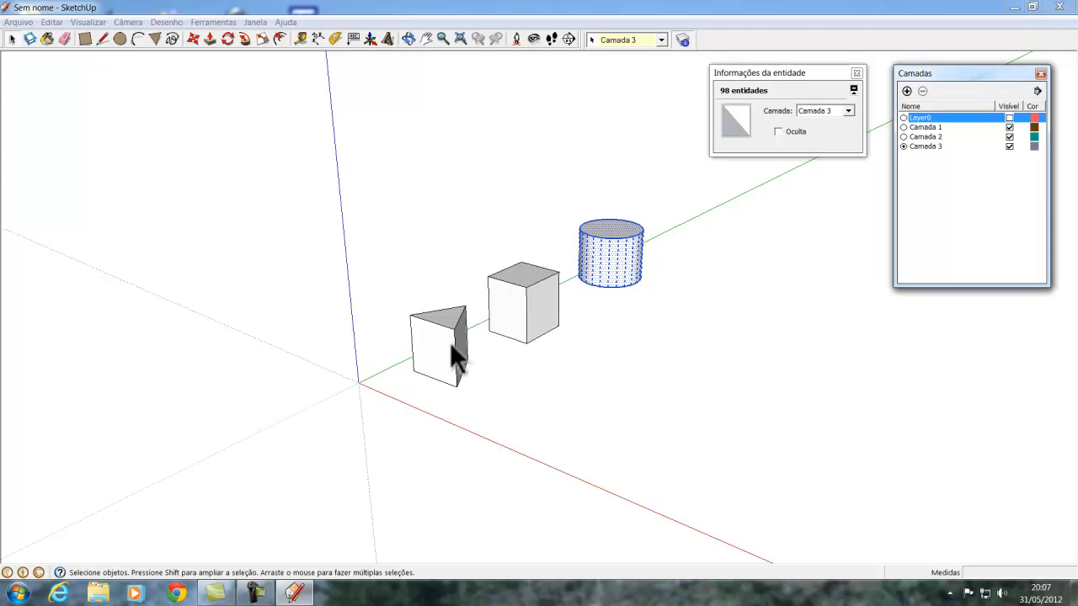
left_click(1009, 127)
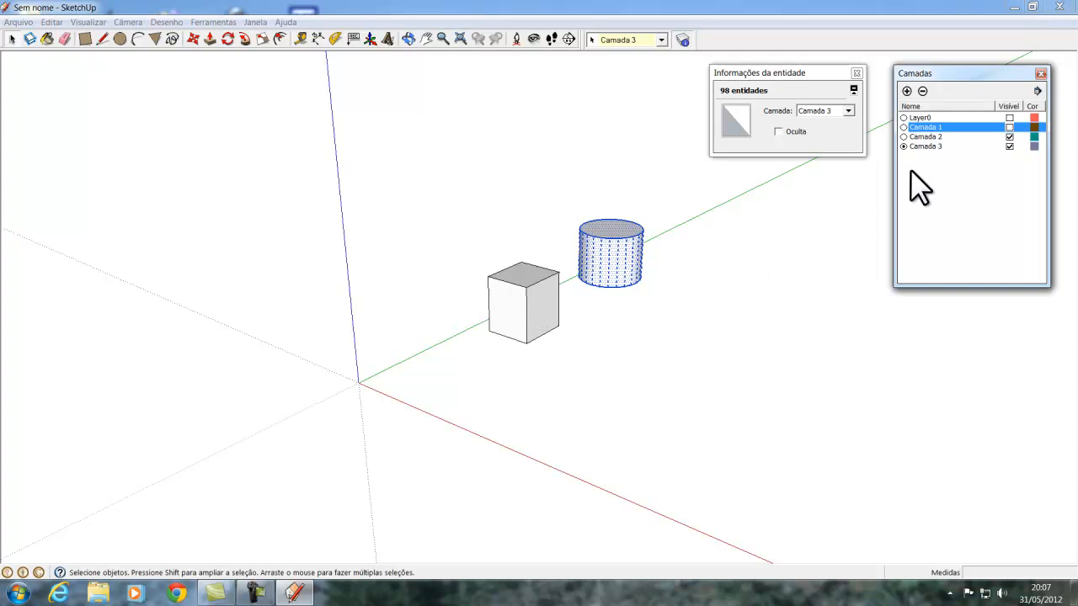
left_click(1009, 136)
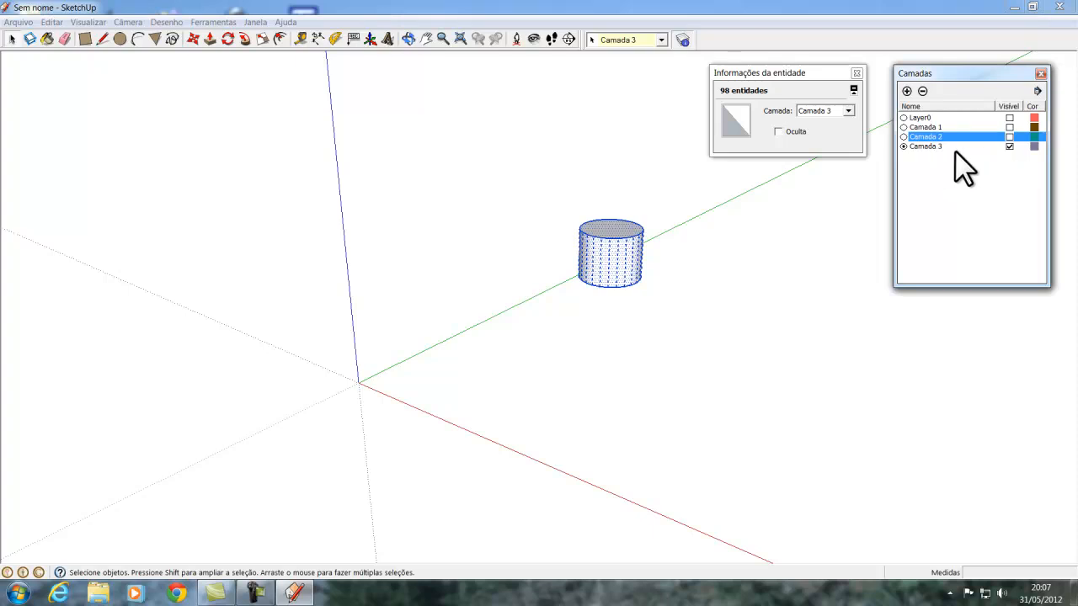
left_click(1008, 136)
left_click(1007, 127)
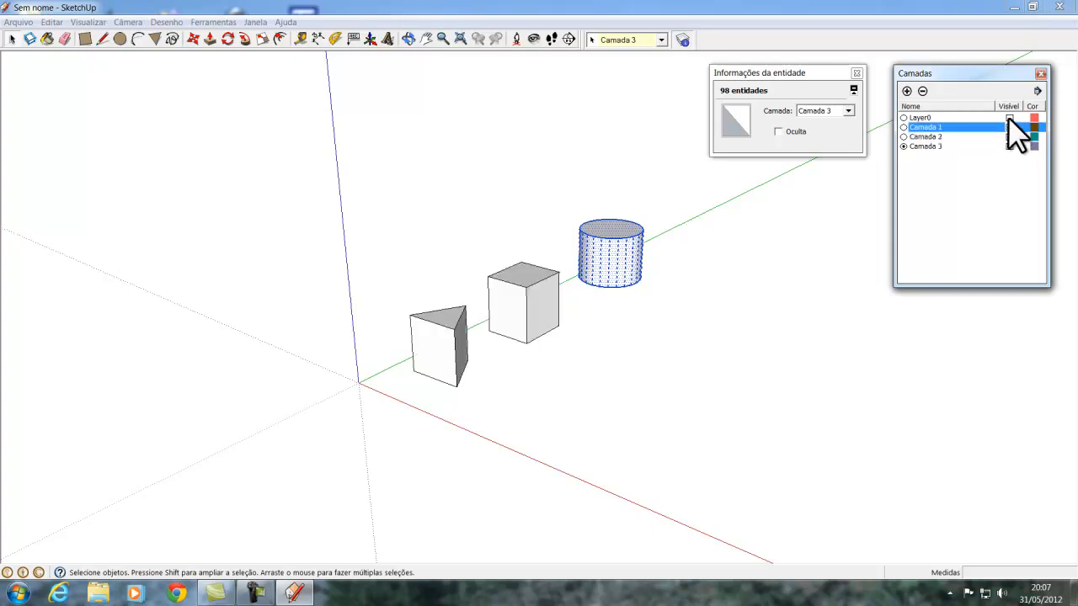
left_click(1007, 117)
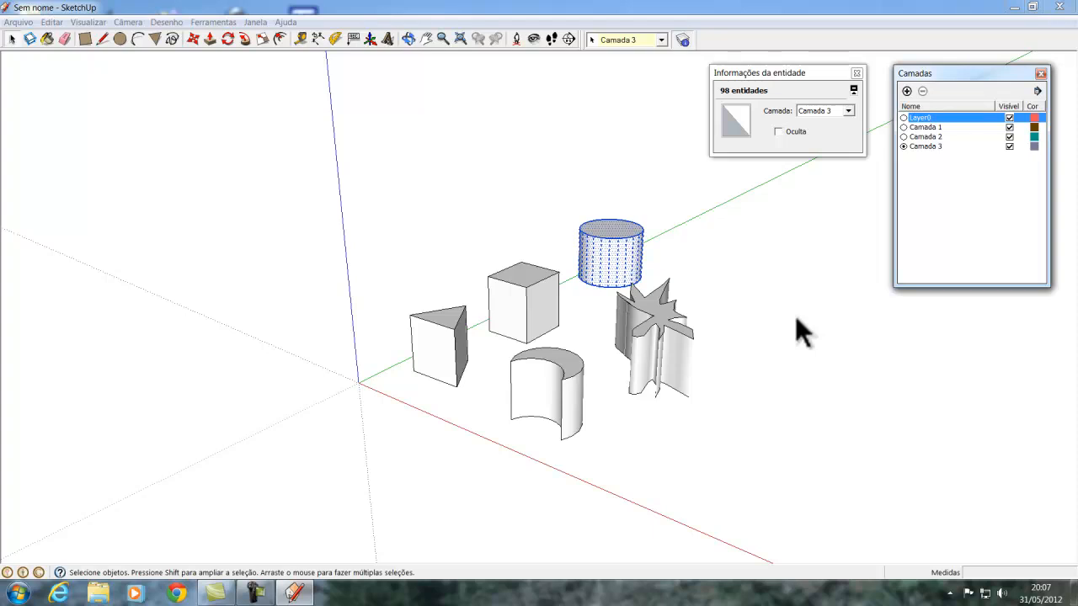
left_click(756, 372)
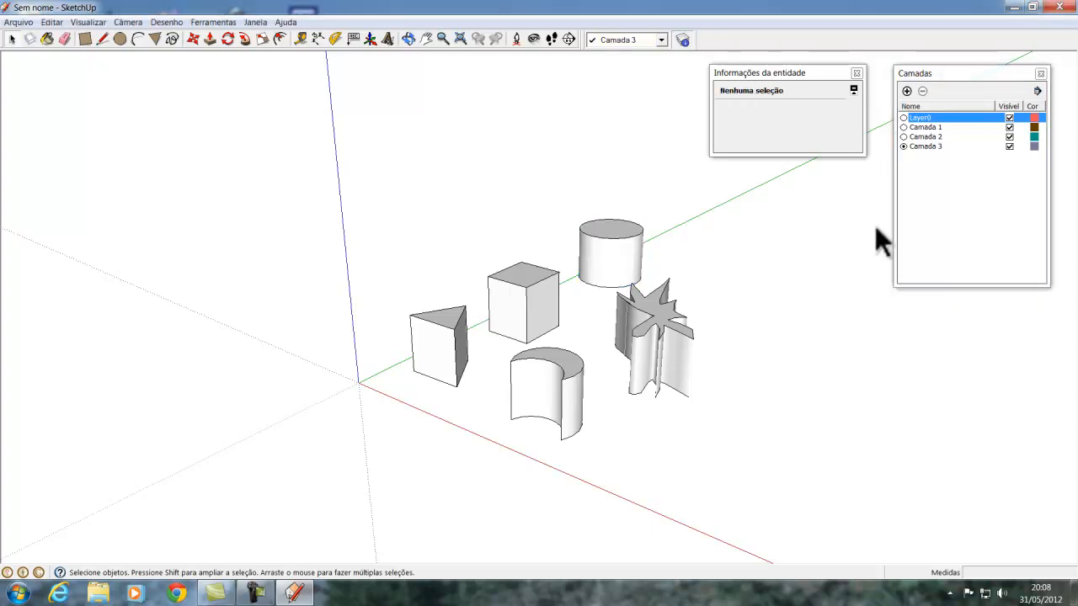
Add the default-named layer Camada 4 as the current layer and assign all faces and edges of the crescent-shaped solid to it
left_click(906, 91)
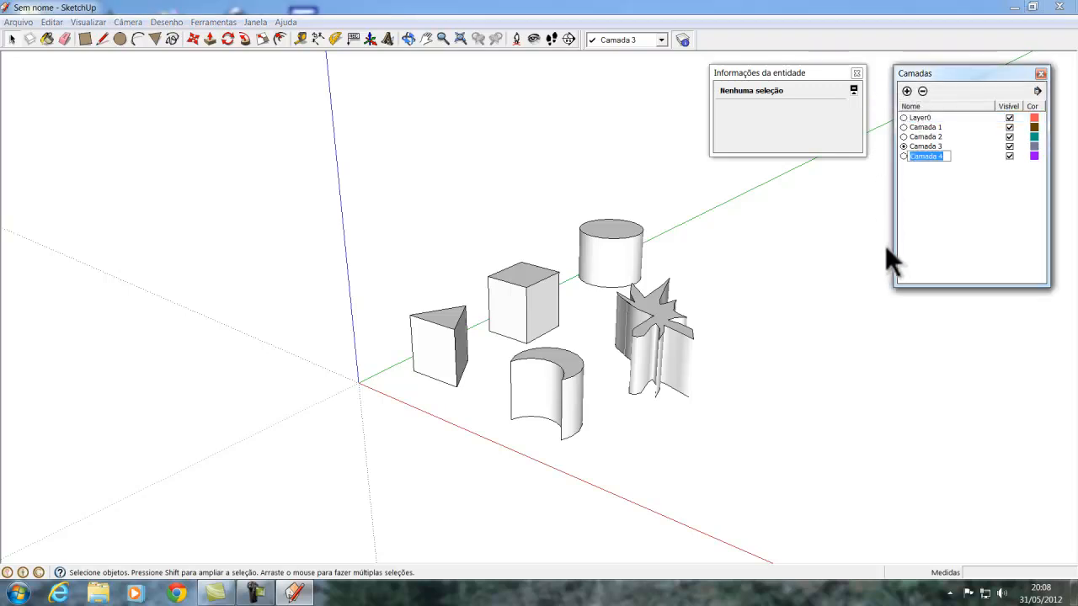
left_click(903, 156)
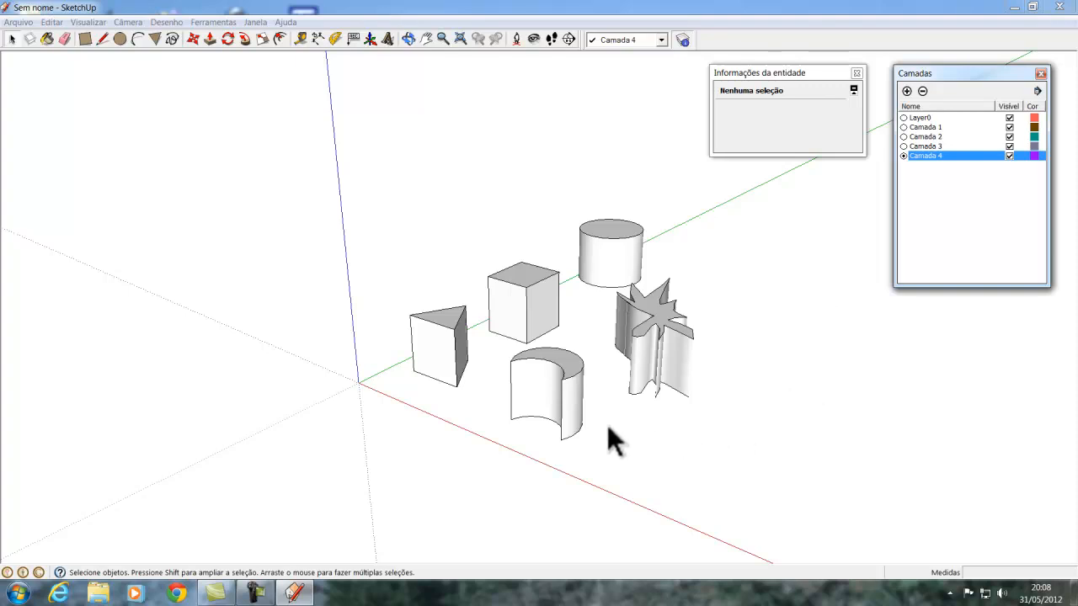
triple_click(572, 401)
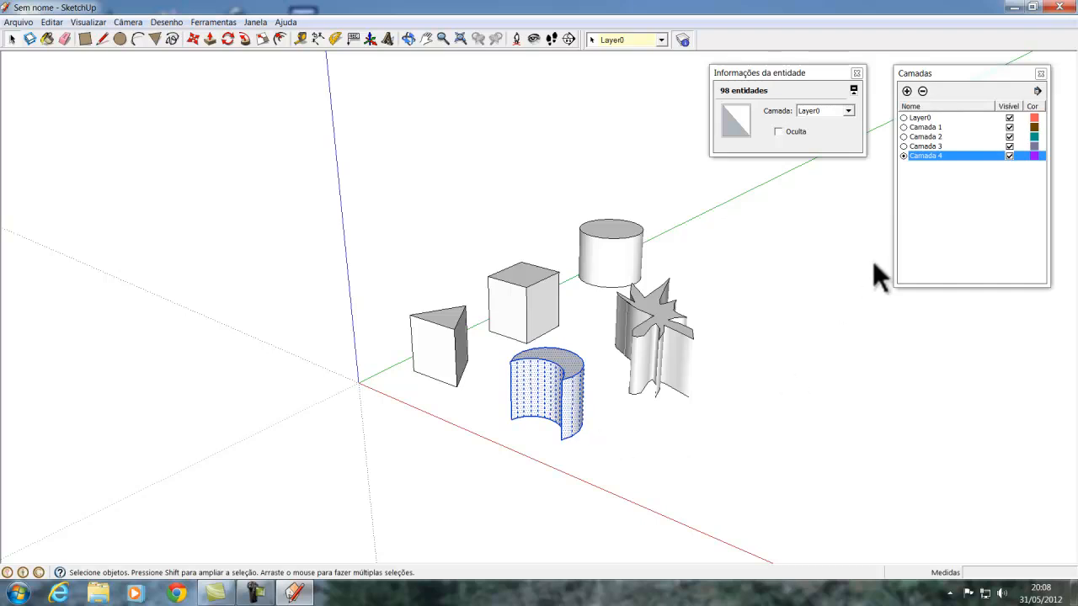
left_click(846, 109)
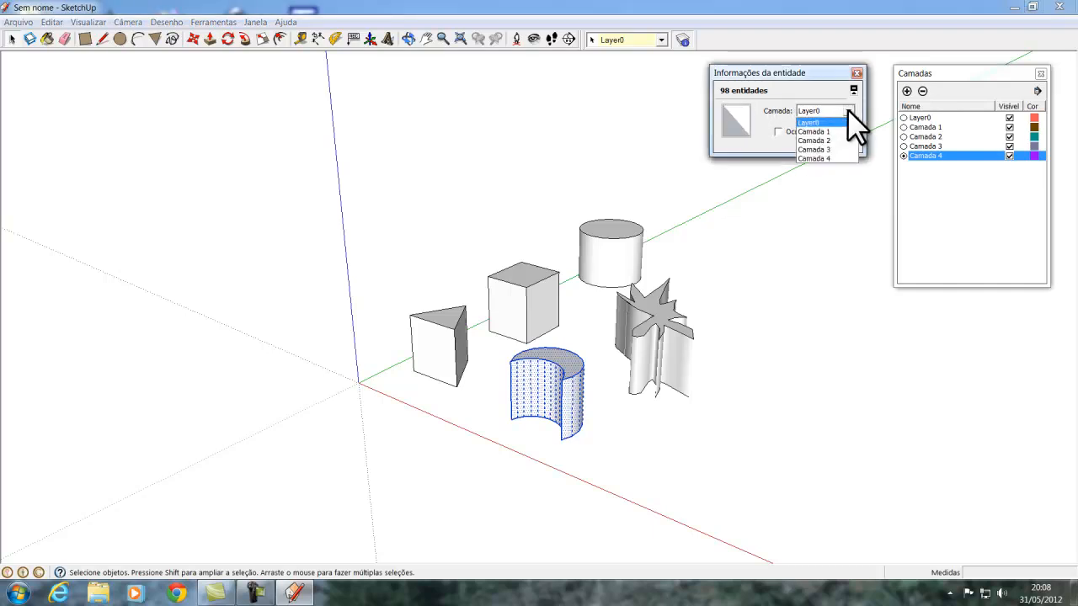
left_click(827, 158)
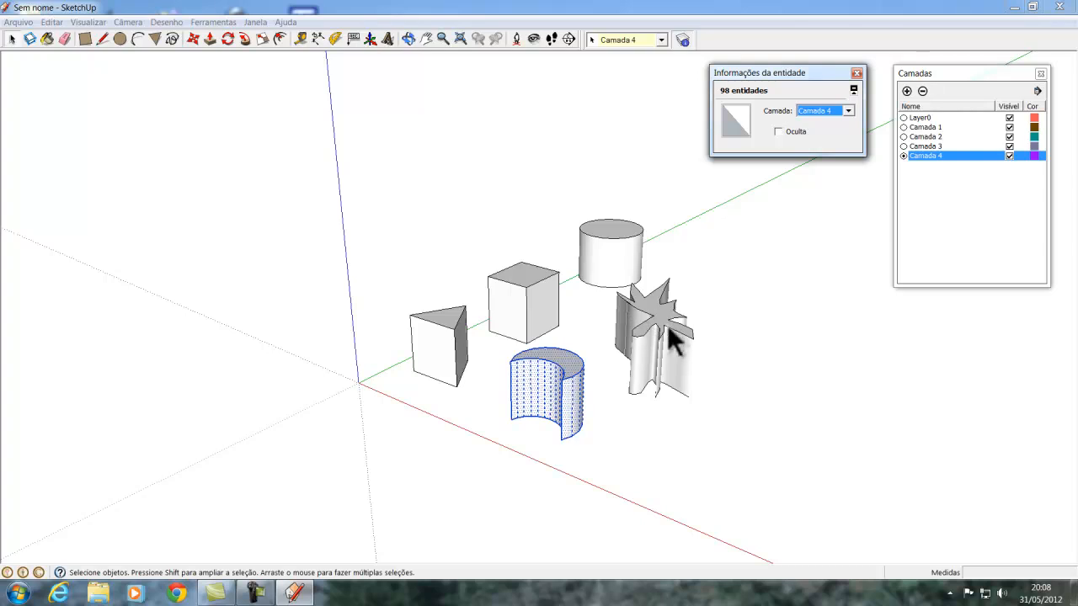
Hide Layer0, Camada 1, Camada 2 and Camada 3 to isolate the crescent-shaped solid
left_click(1009, 117)
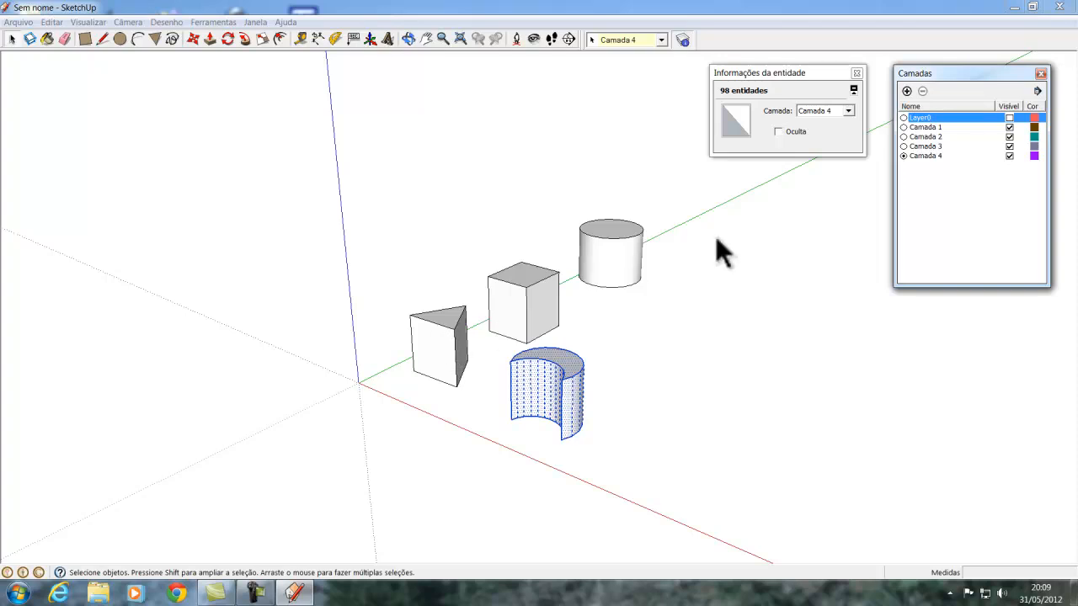
left_click(1008, 128)
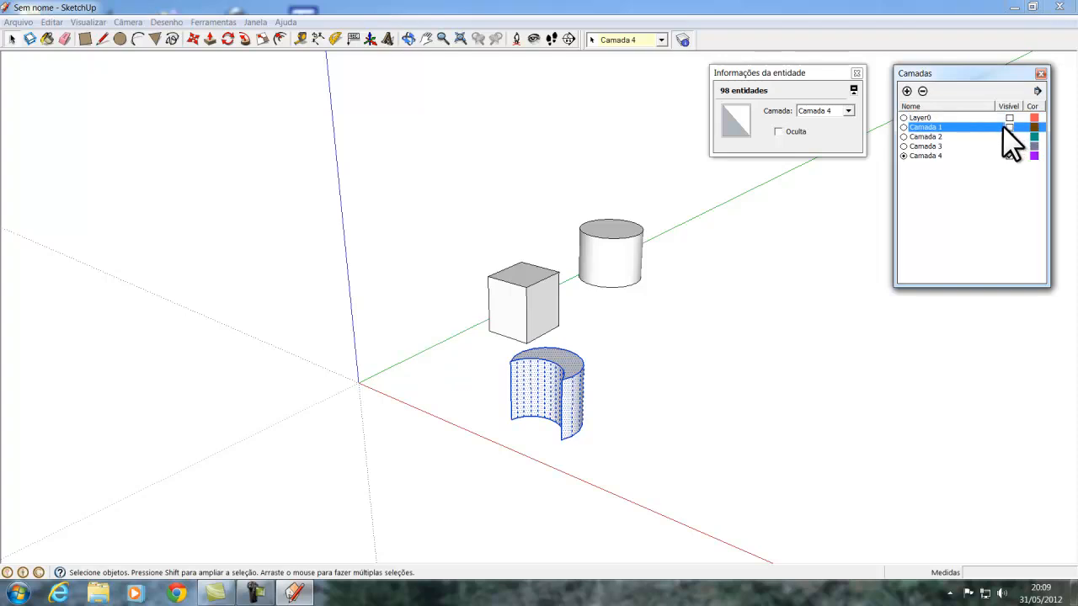
left_click(1008, 136)
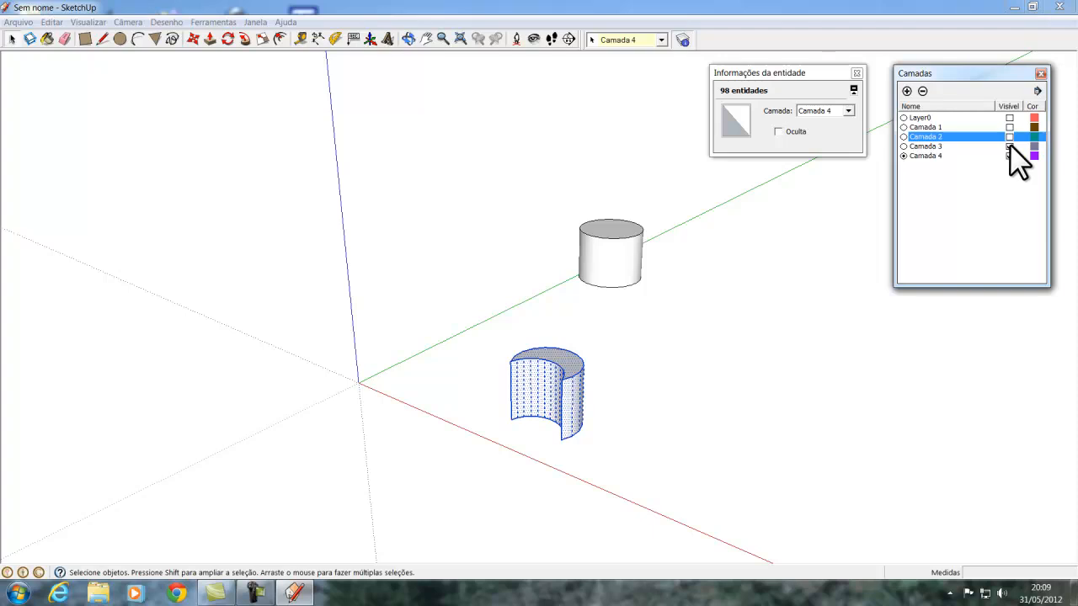
left_click(1010, 146)
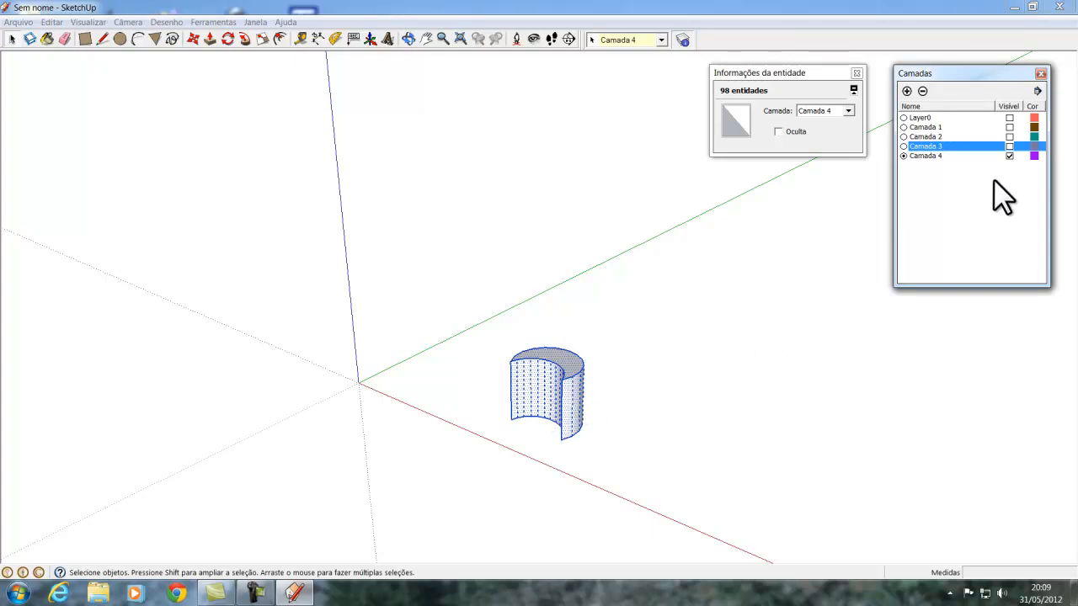
Show Camada 3, Camada 2, Camada 1 and Layer0 again and clear the selection
left_click(1009, 146)
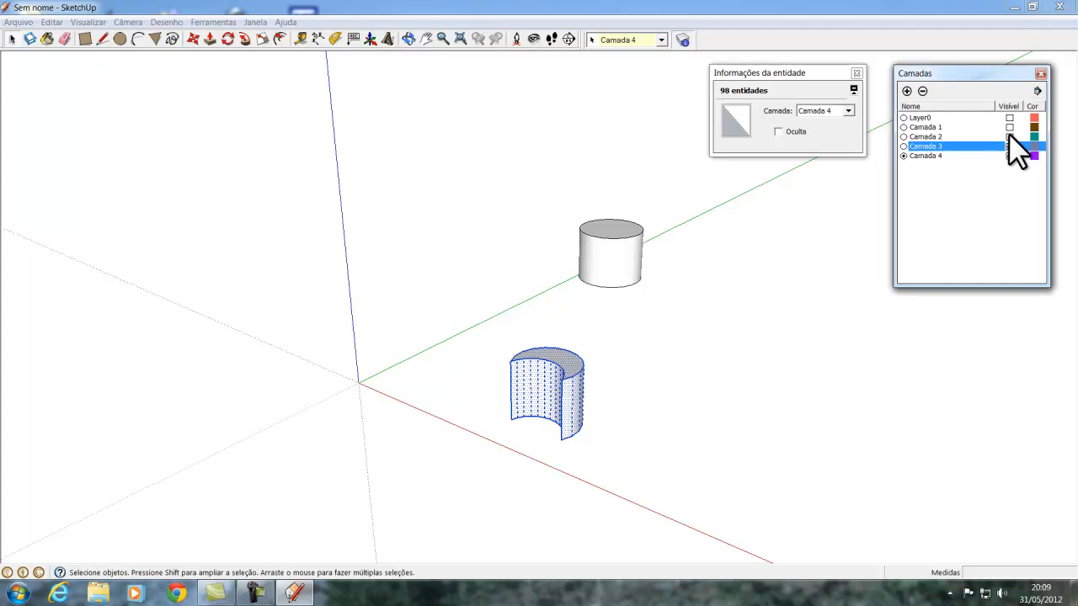
left_click(1009, 137)
left_click(1010, 127)
left_click(1010, 118)
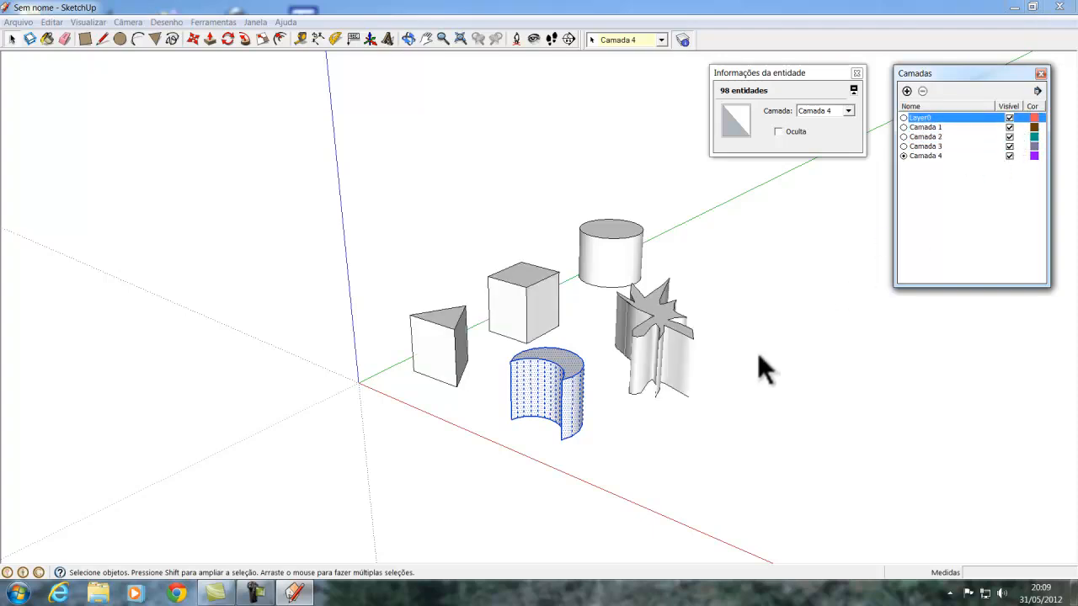
left_click(743, 398)
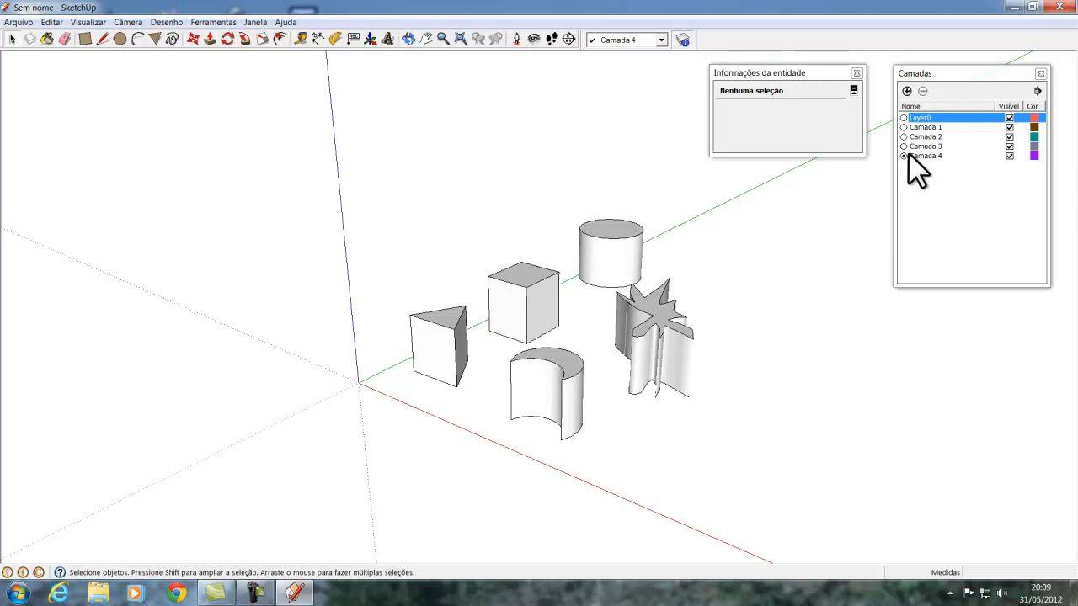
Add the default-named layer Camada 5 as the current layer and assign all faces and edges of the star-shaped solid to it
left_click(906, 90)
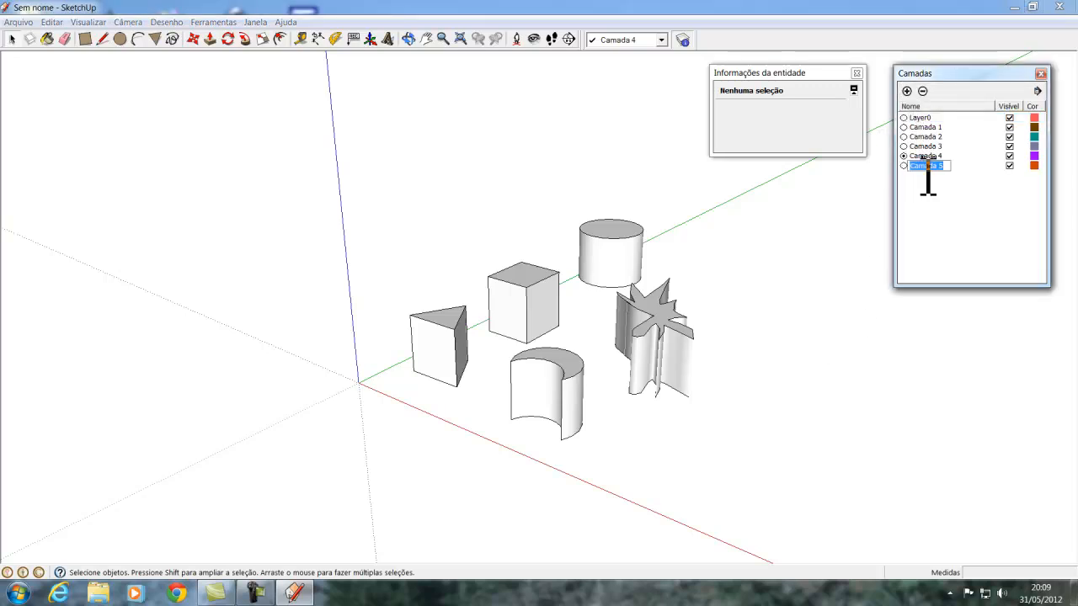
left_click(904, 165)
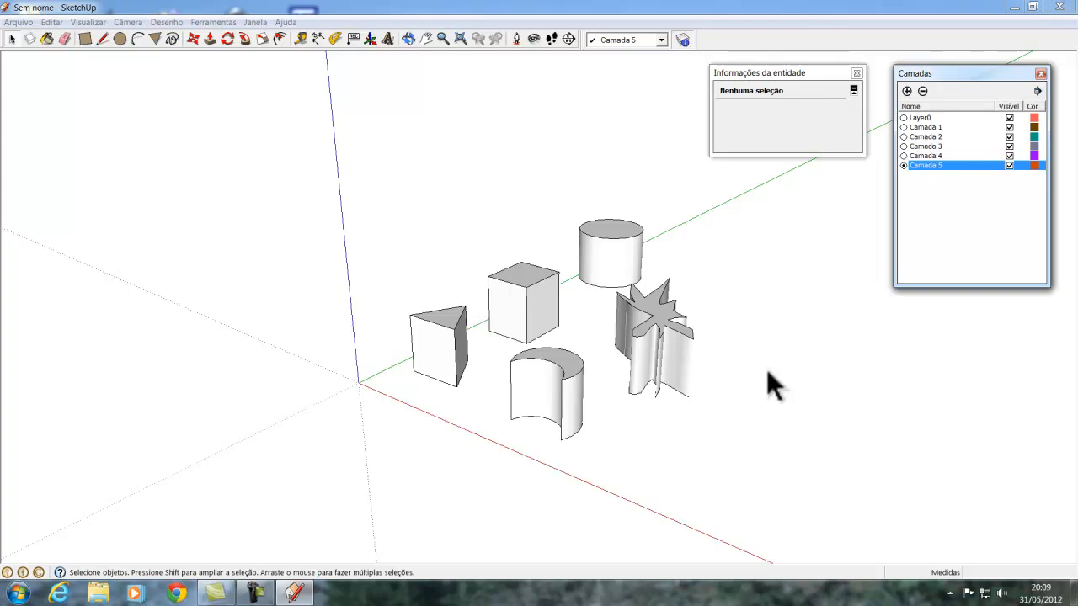
triple_click(663, 350)
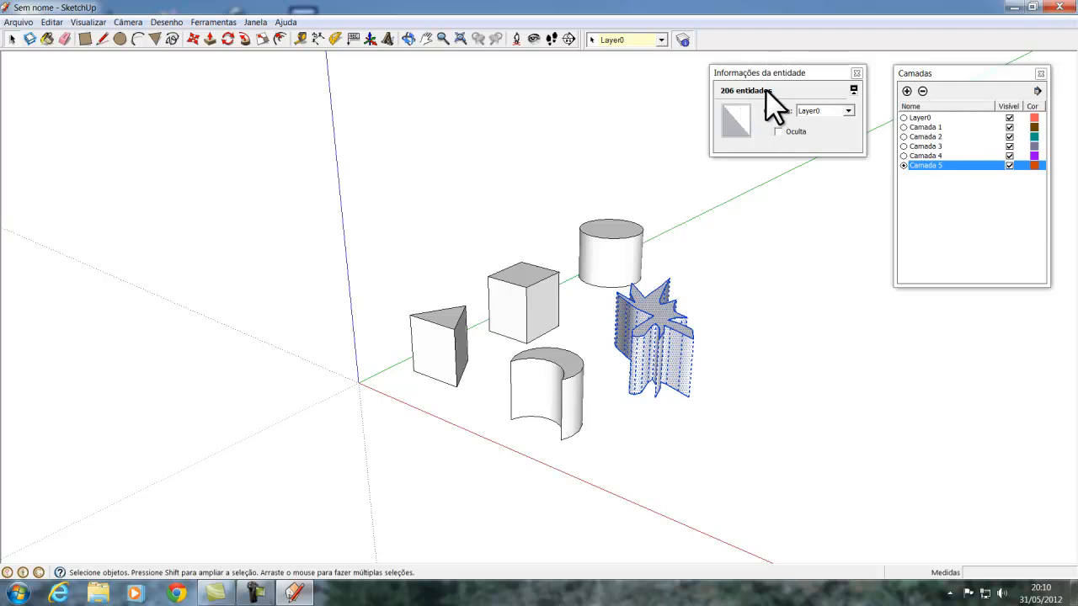
left_click(848, 111)
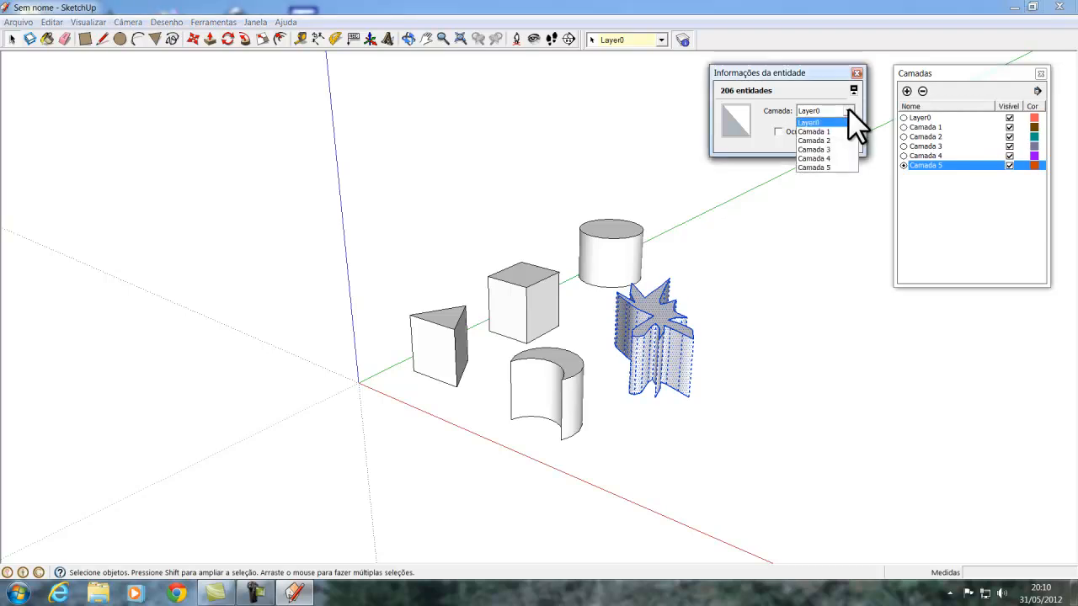
left_click(825, 166)
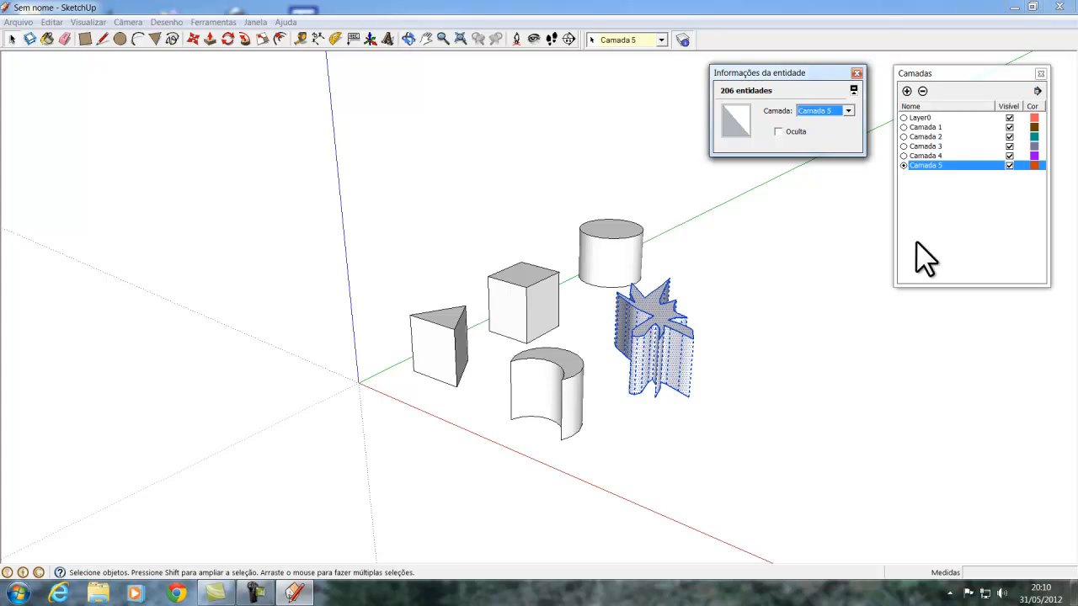
Hide Layer0, Camada 1, Camada 2, Camada 3 and Camada 4 to isolate the star-shaped solid
left_click(1009, 117)
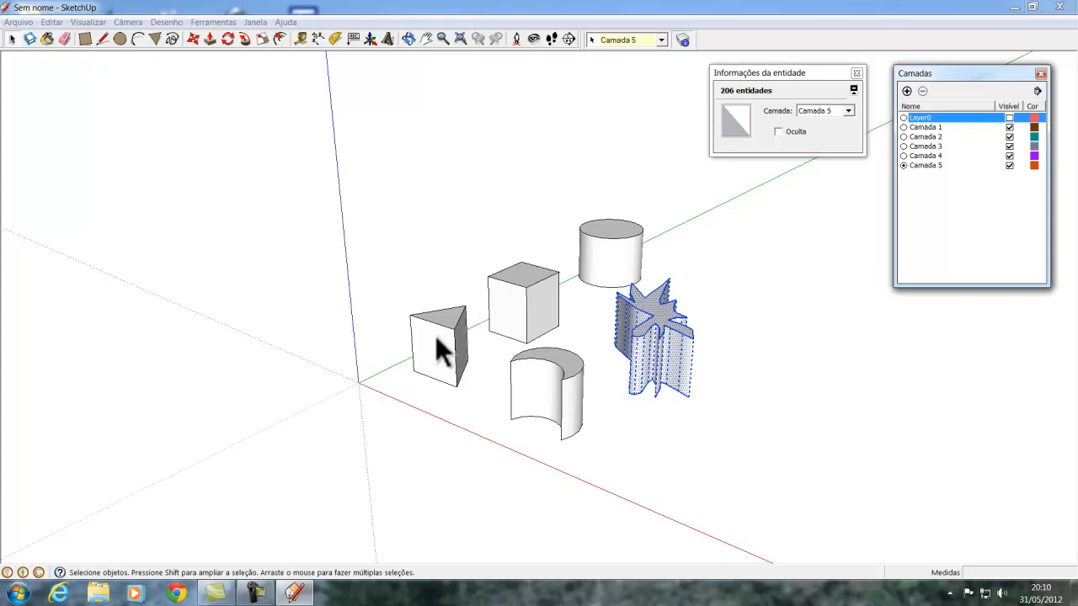
left_click(1009, 128)
left_click(1009, 127)
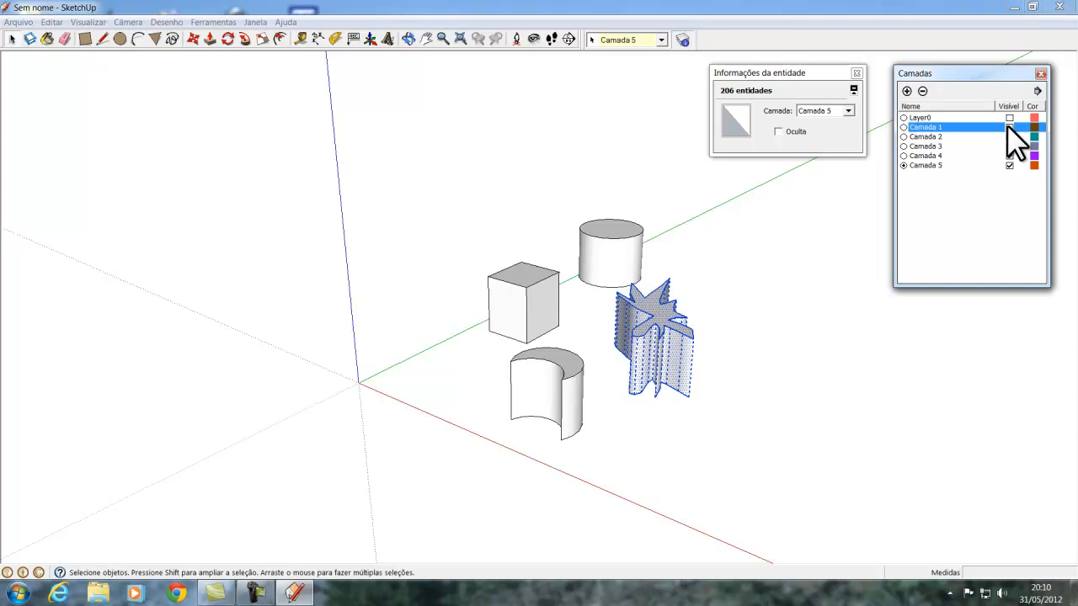
left_click(1008, 137)
left_click(1009, 136)
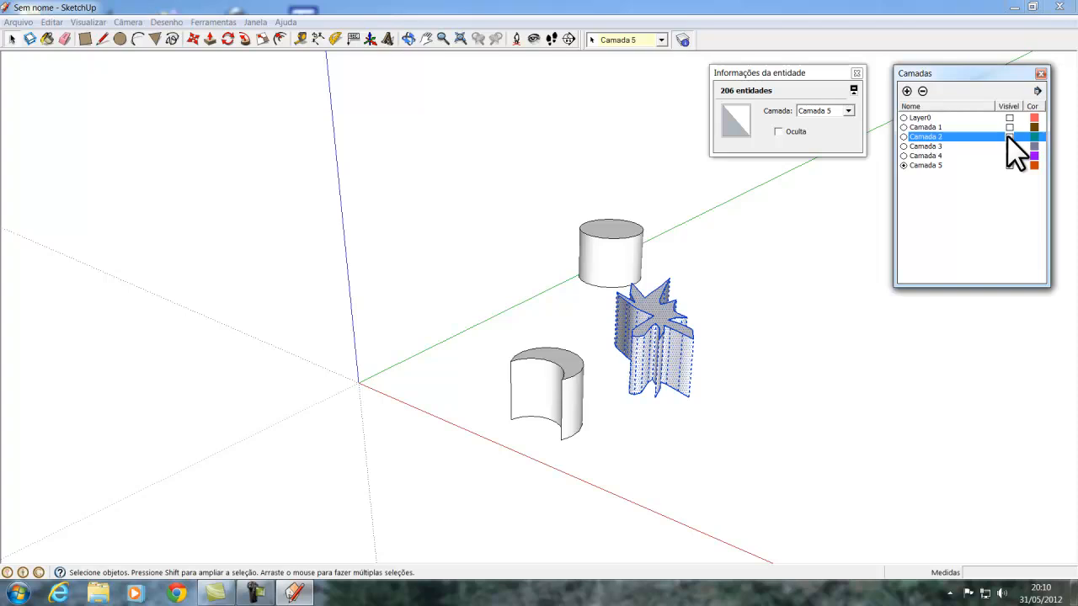
left_click(1009, 145)
left_click(1009, 146)
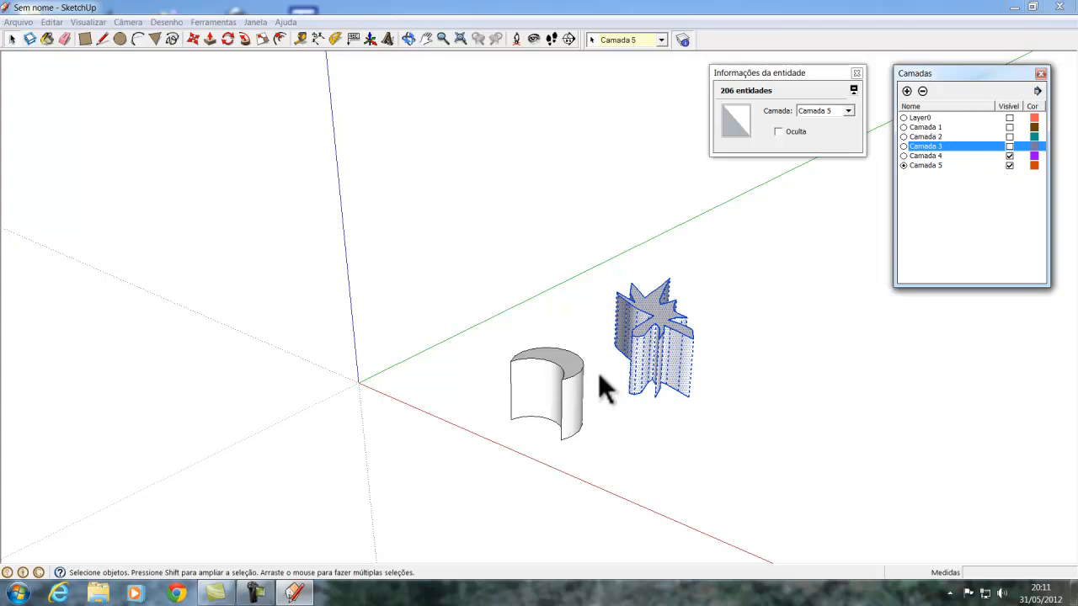
left_click(1009, 156)
left_click(1010, 156)
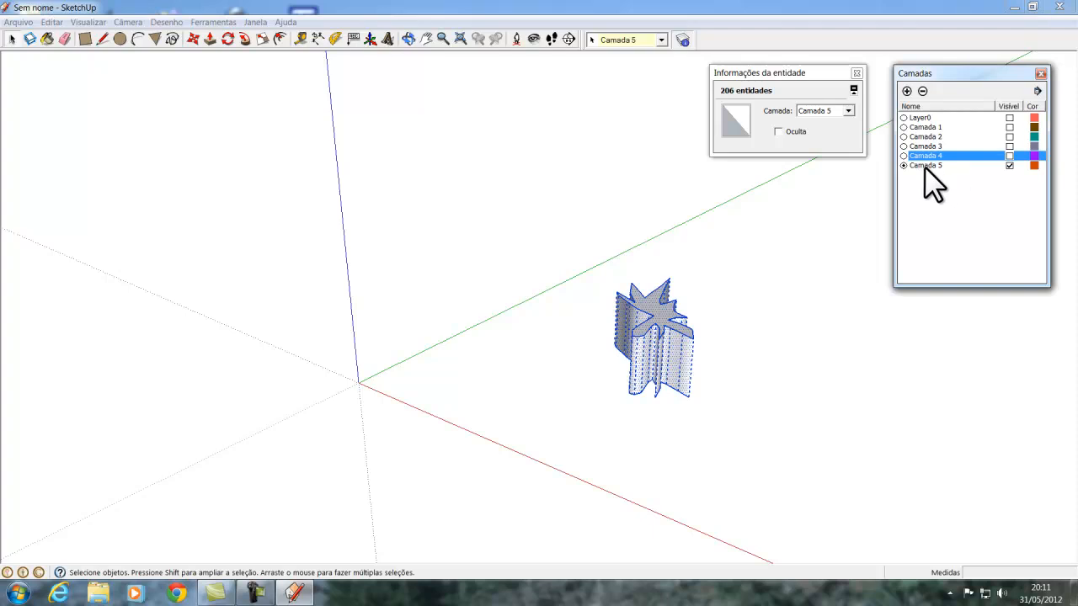
Show Layer0 and Camada 1 to Camada 4 again and deselect the star-shaped solid
left_click(1010, 156)
left_click(1010, 146)
left_click(1010, 137)
left_click(1009, 128)
left_click(1009, 118)
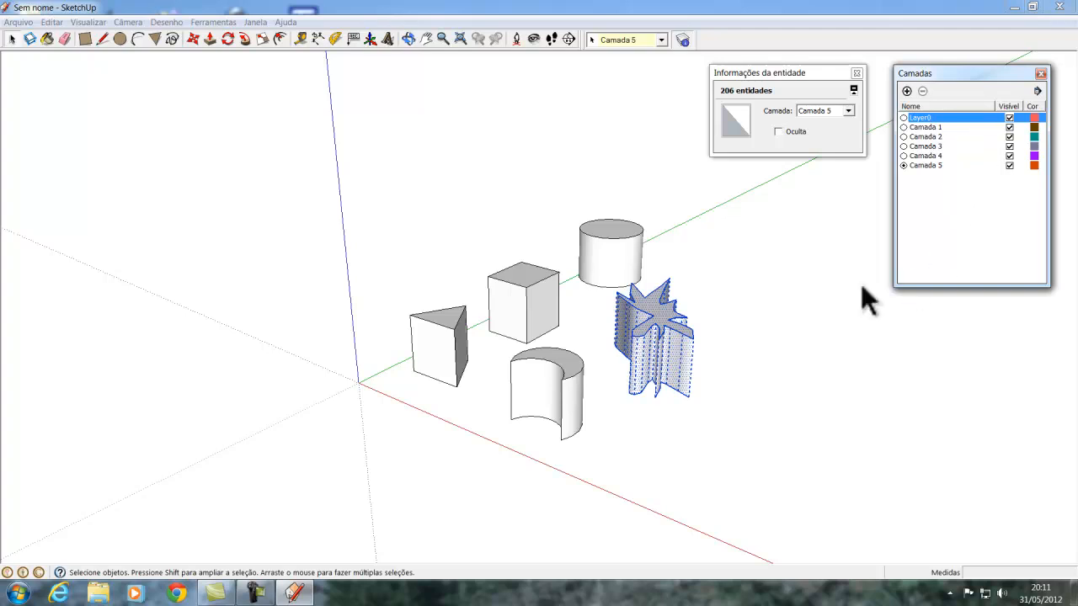
left_click(750, 404)
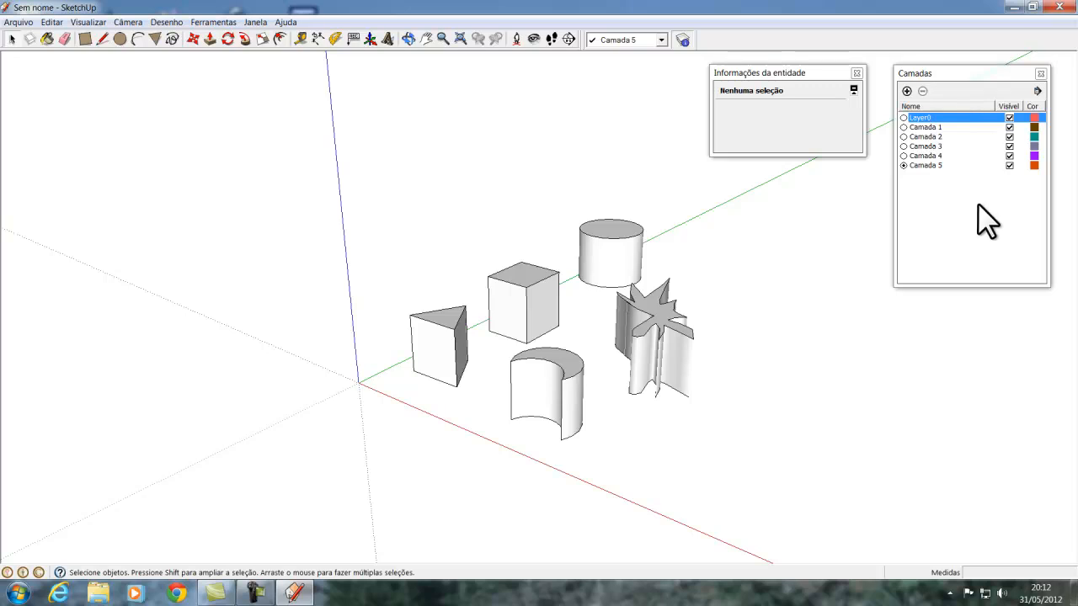
Turn on colour by layer (Cor por camada) so each solid is displayed in its layer's colour
left_click(1038, 90)
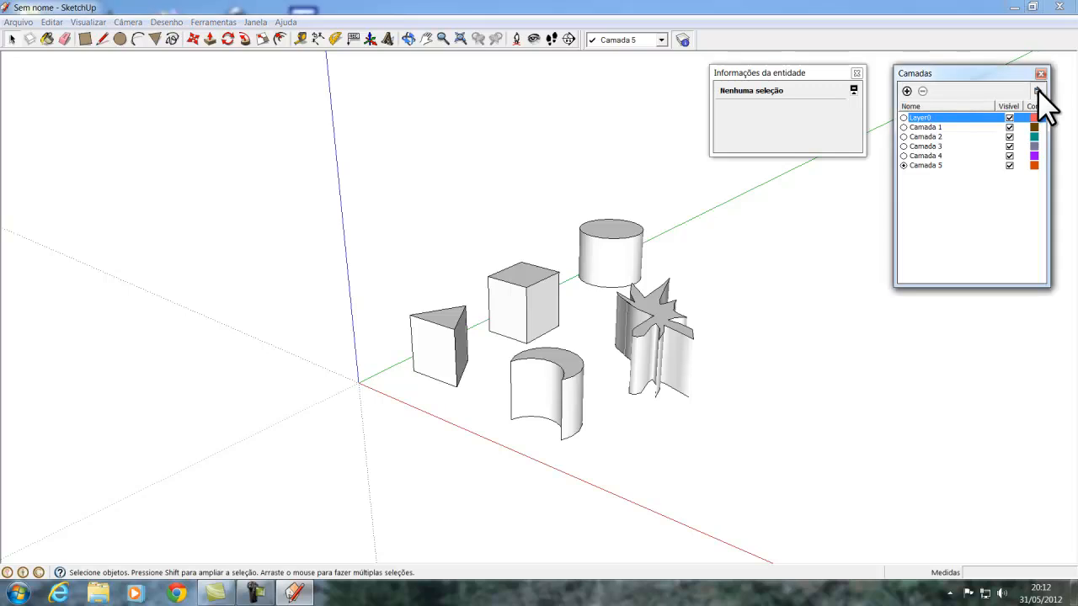
left_click(1038, 90)
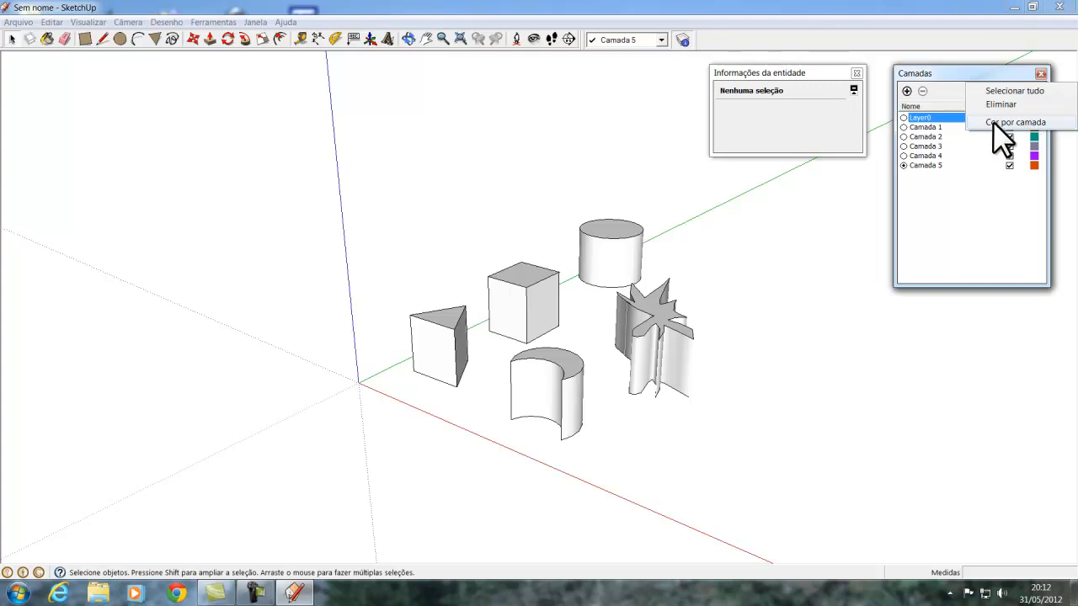
left_click(993, 121)
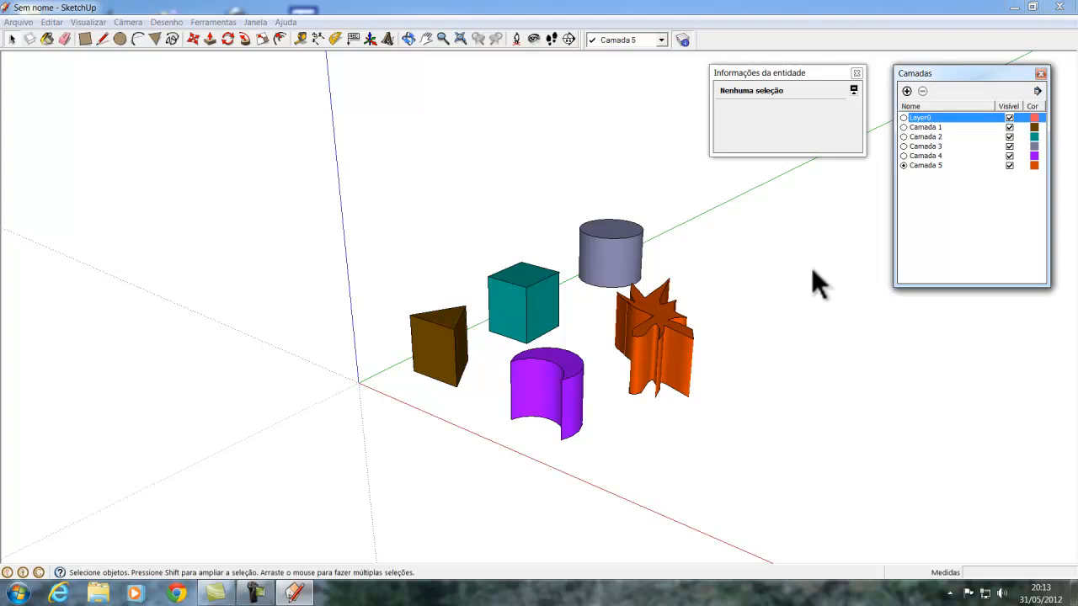
Delete the layers Camada 5 and Camada 4, moving their contents to the default layer
left_click(928, 165)
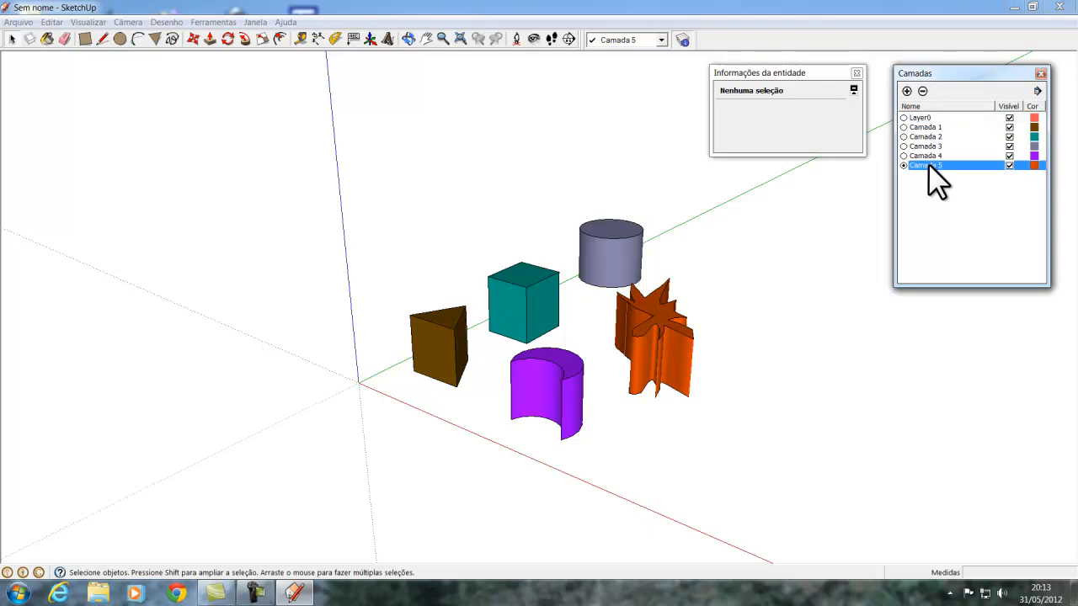
left_click(922, 91)
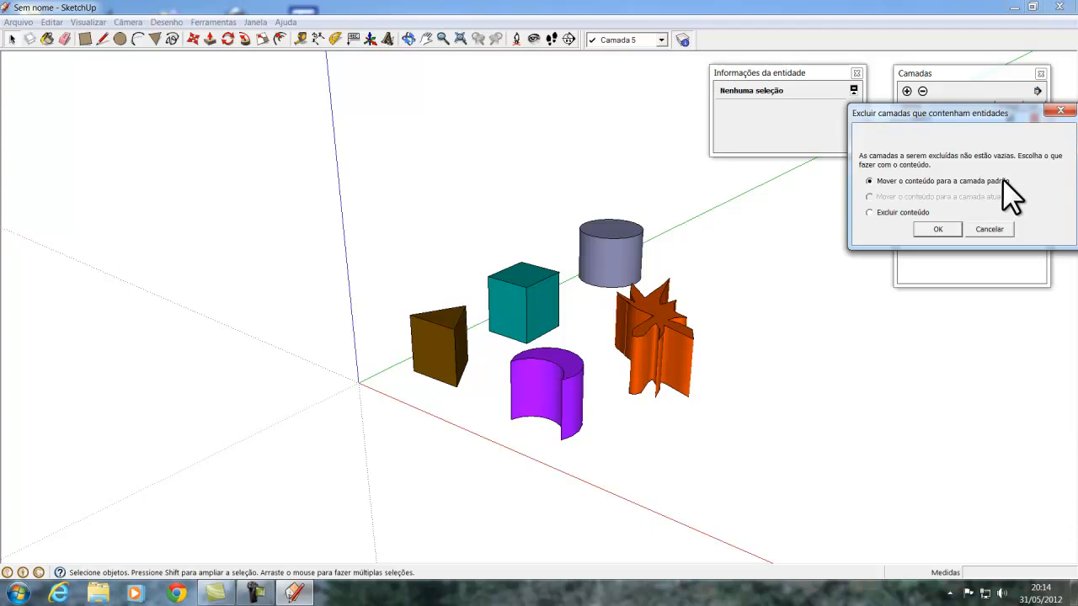
left_click(929, 225)
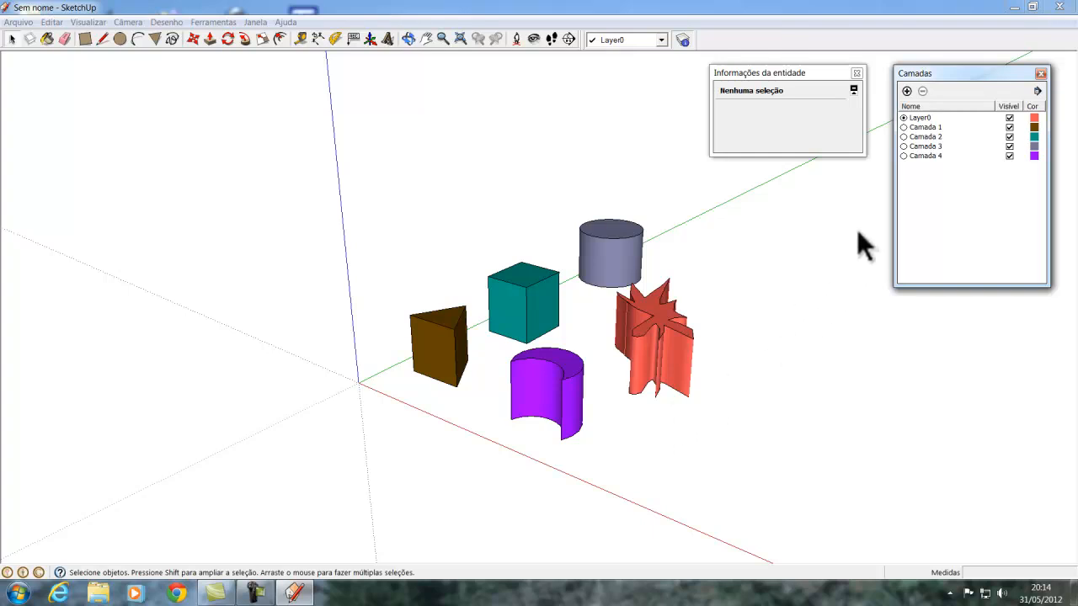
left_click(922, 156)
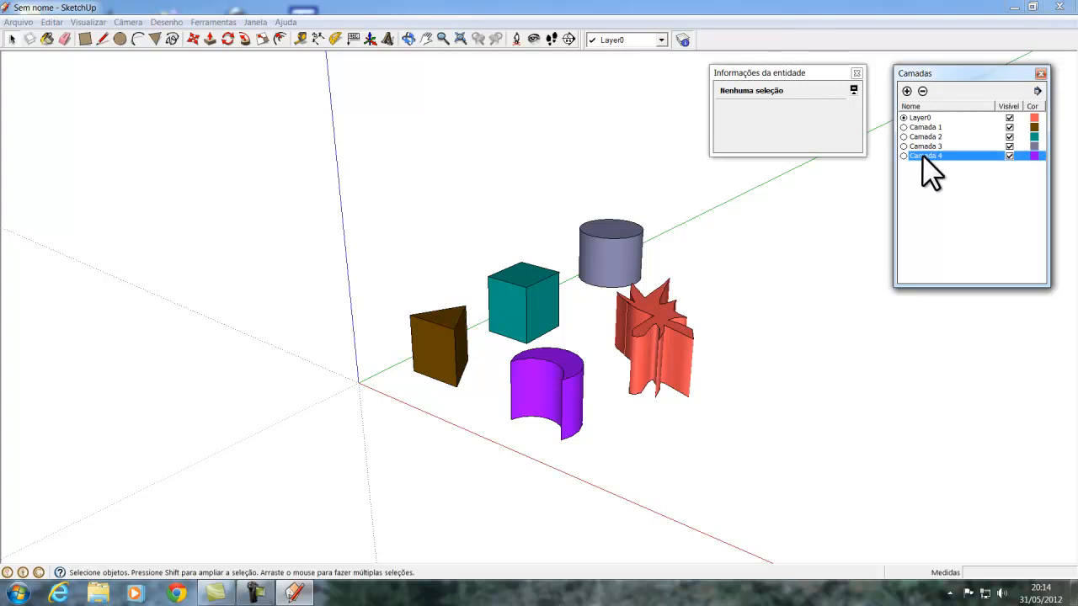
left_click(921, 90)
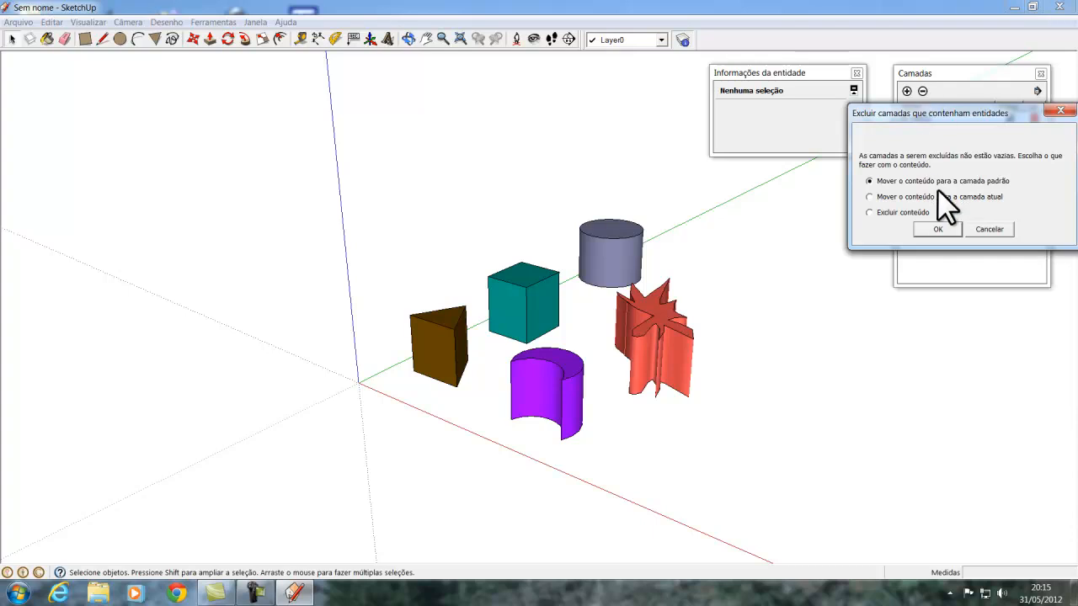
left_click(935, 229)
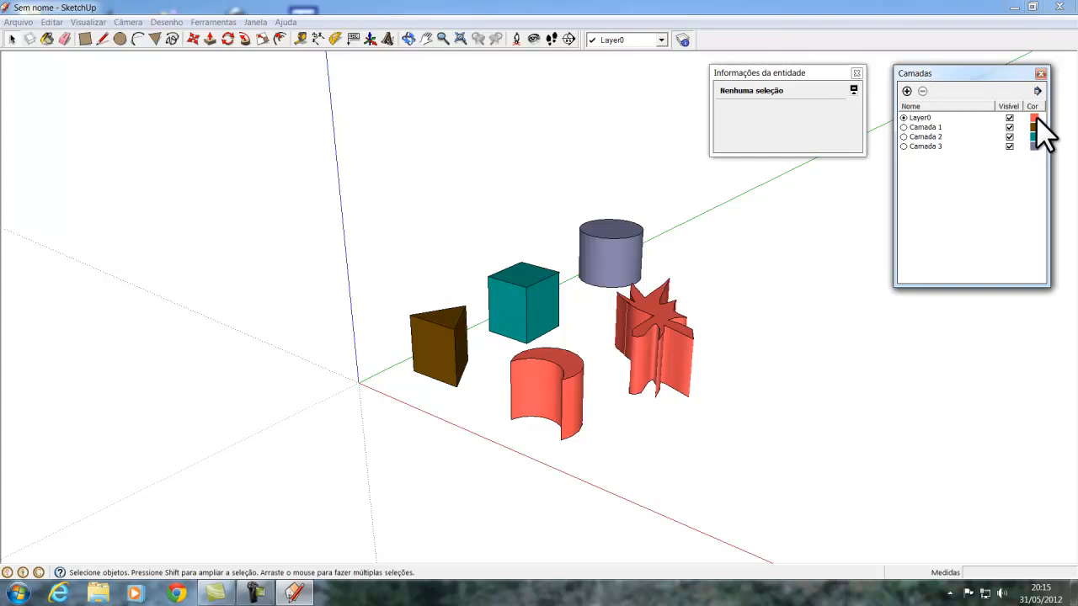
Delete the layers Camada 3, Camada 2 and Camada 1, moving their contents to the default layer
left_click(933, 146)
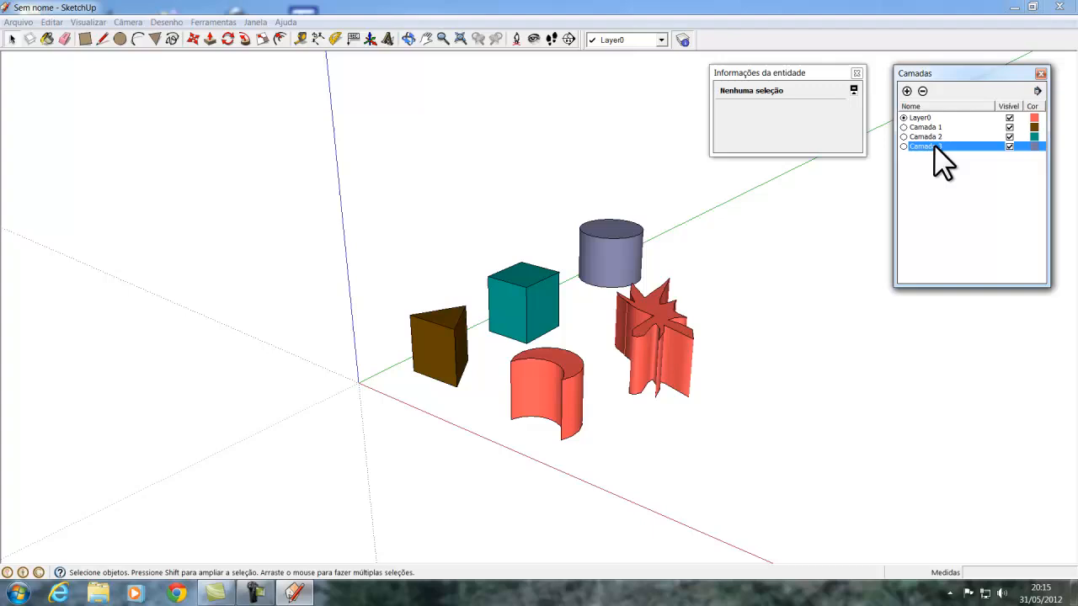
left_click(921, 90)
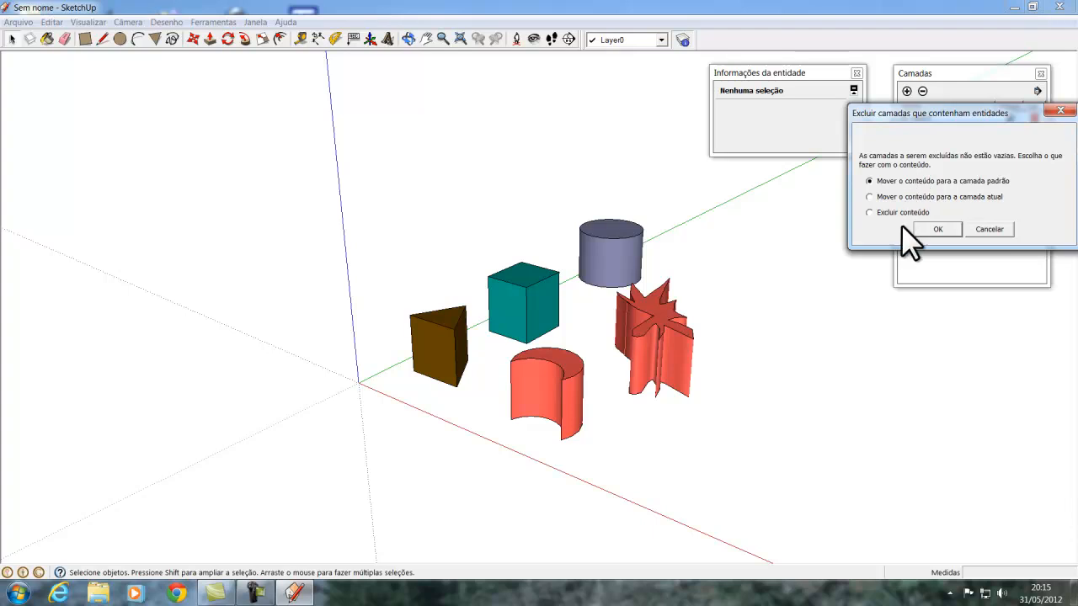
left_click(936, 229)
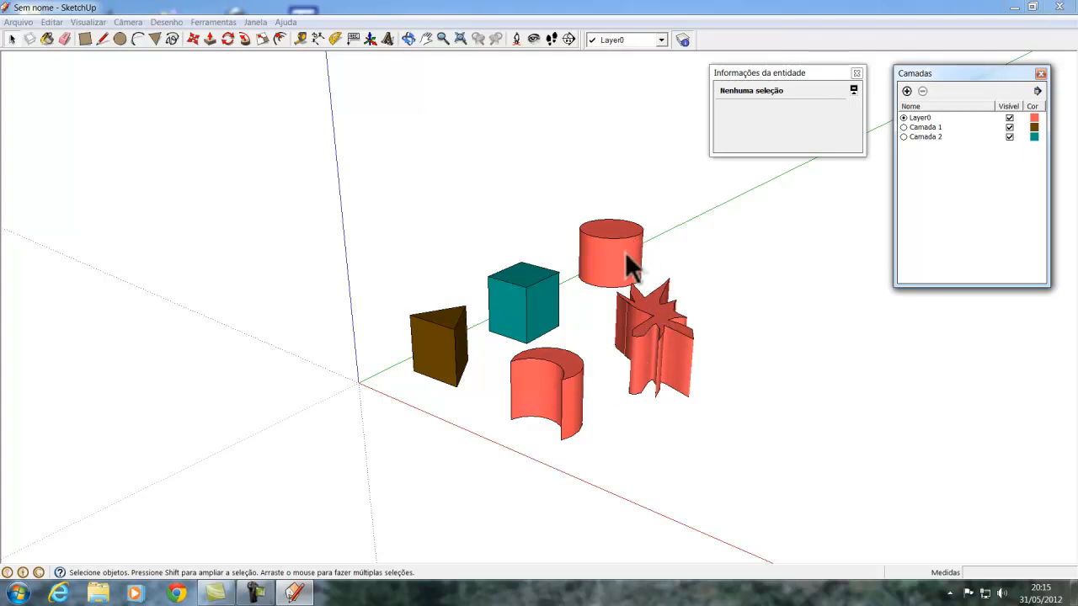
left_click(932, 137)
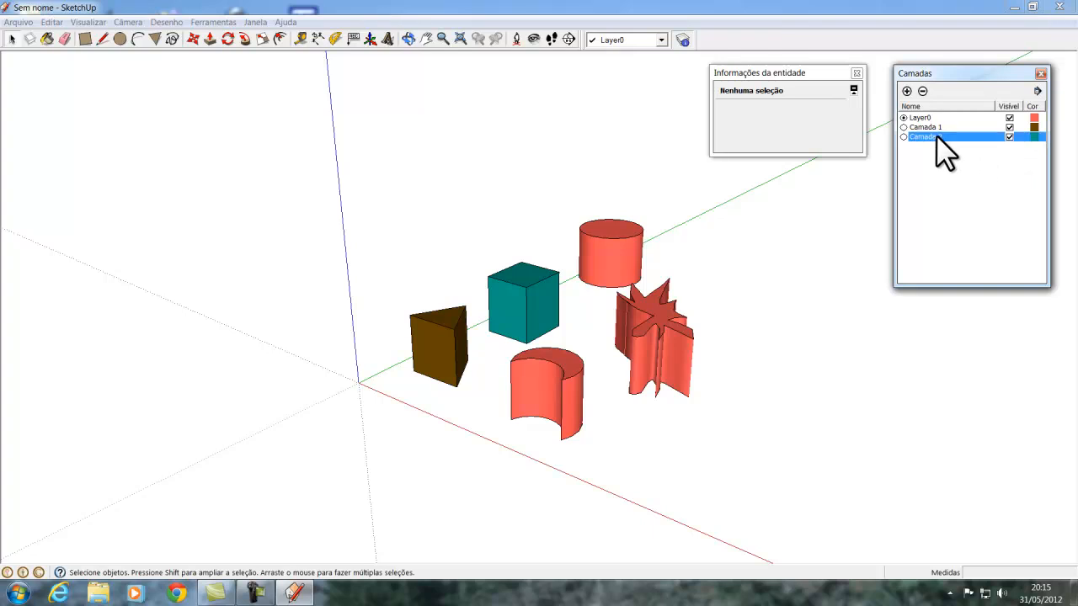
left_click(922, 91)
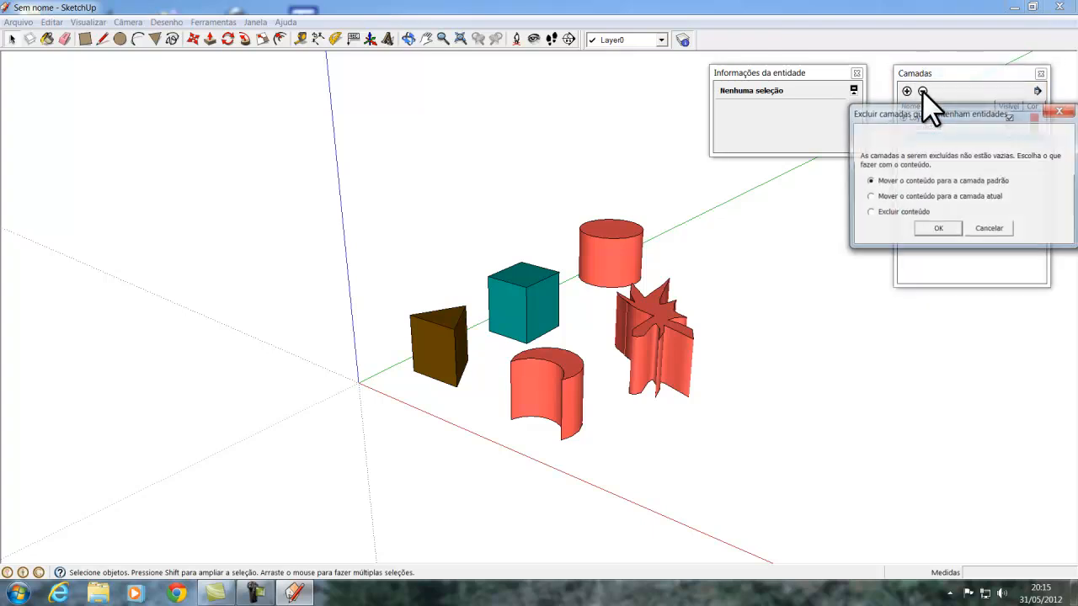
left_click(928, 229)
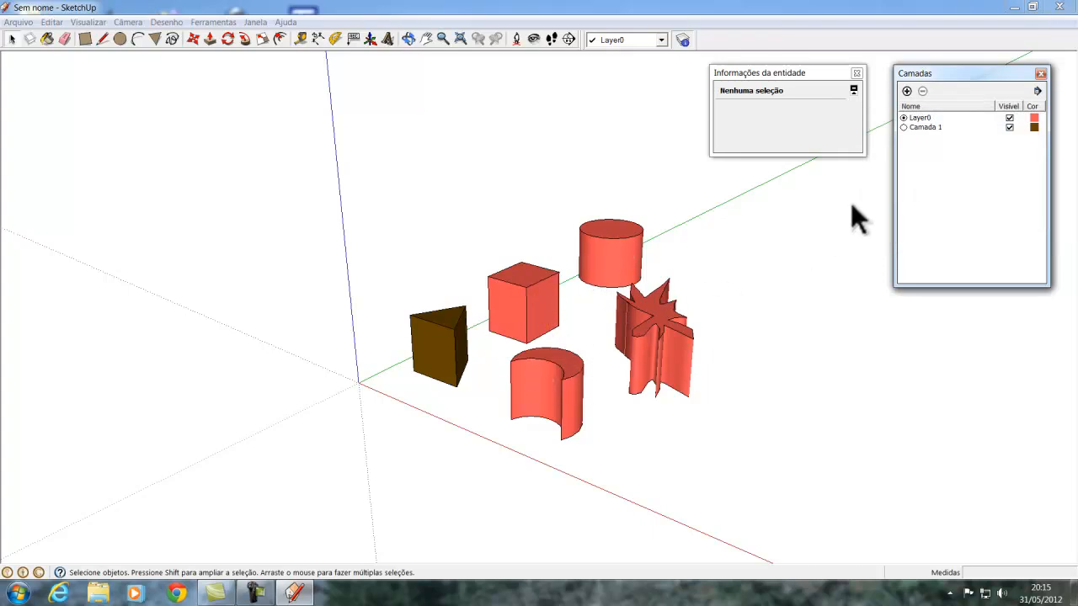
left_click(926, 127)
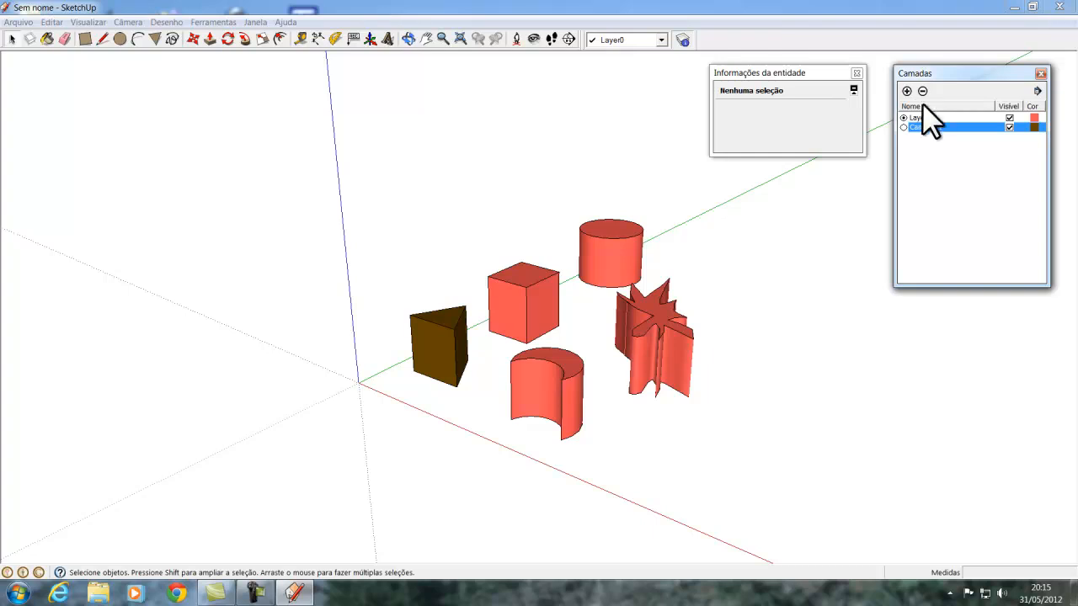
left_click(922, 91)
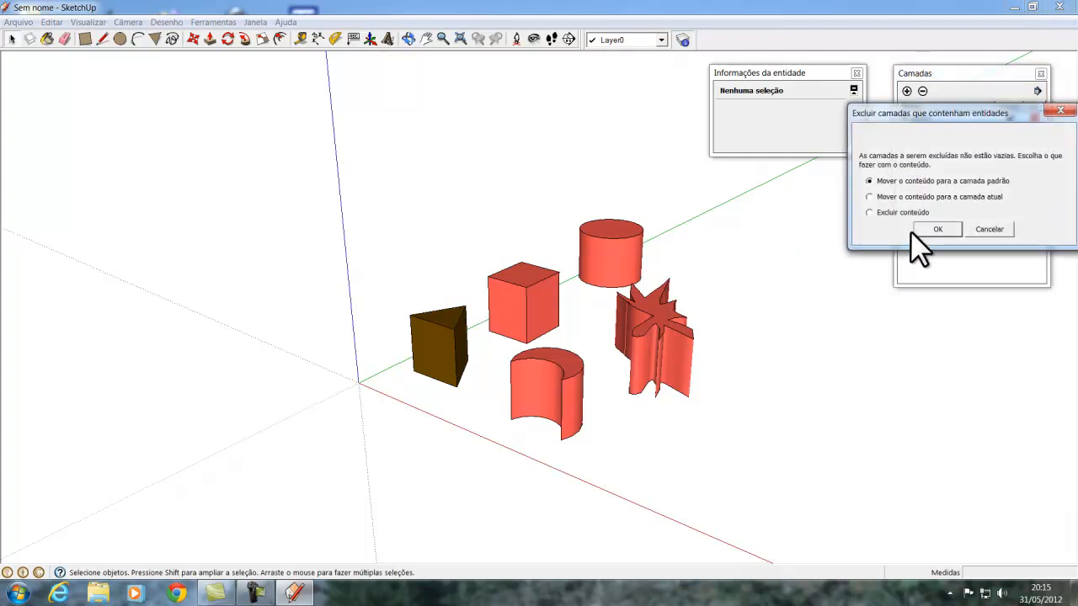
left_click(934, 228)
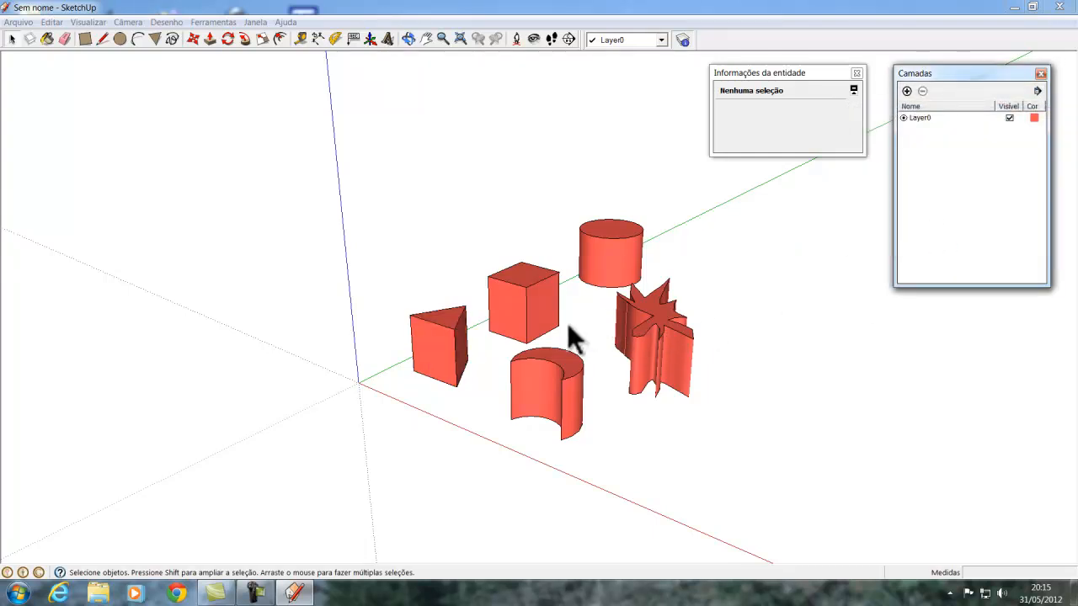